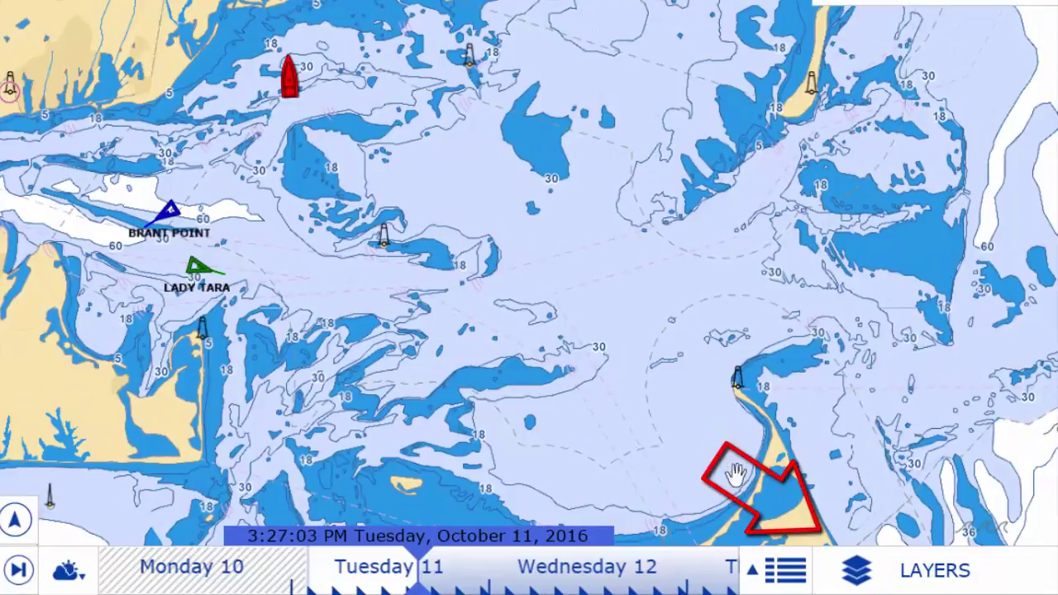
- Turn on Tidal Height Stations, Tidal Currents and the weather overlay, then zoom out over the ocean
click(856, 570)
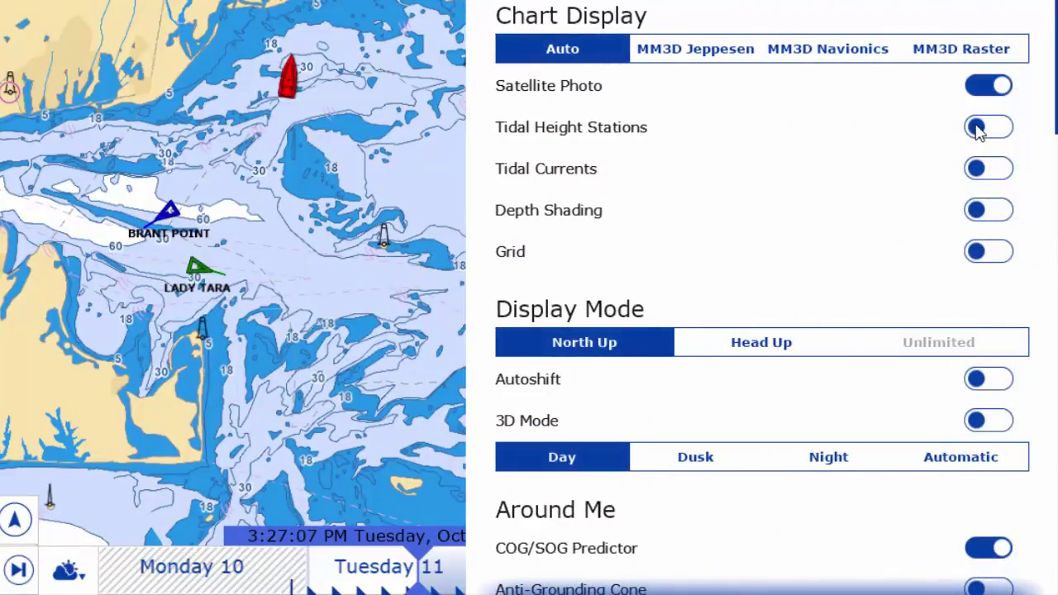
click(978, 130)
click(982, 170)
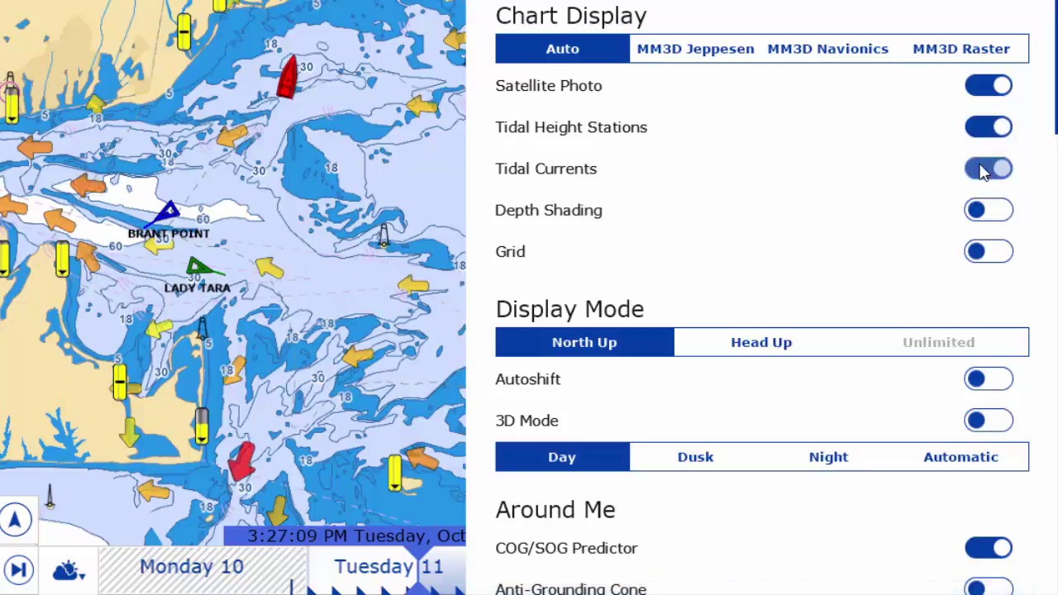
scroll(912, 183, down, 10)
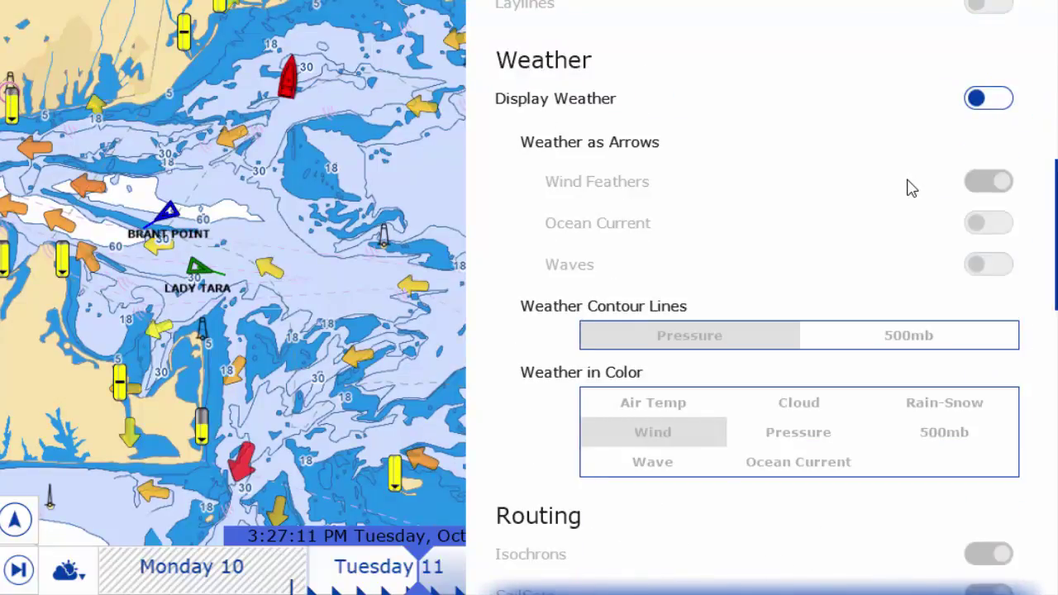
click(987, 99)
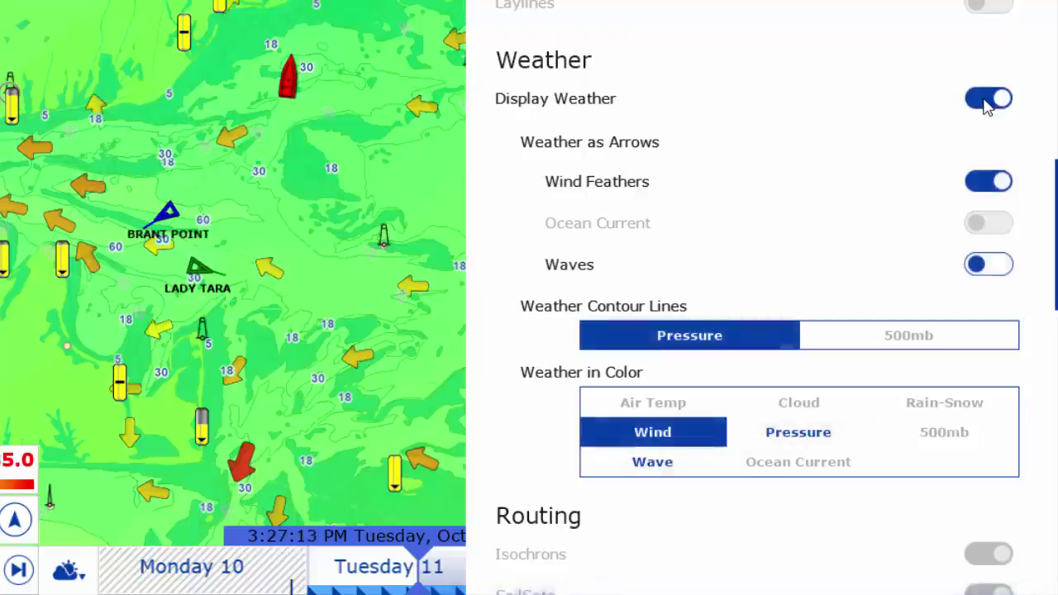
click(408, 177)
scroll(499, 250, down, 3)
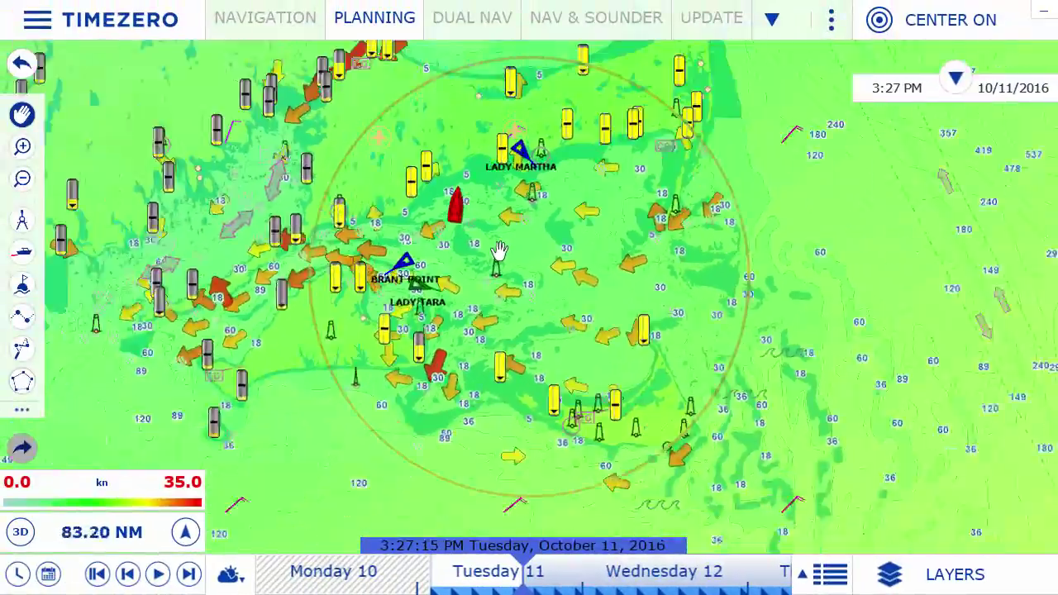
scroll(499, 250, down, 10)
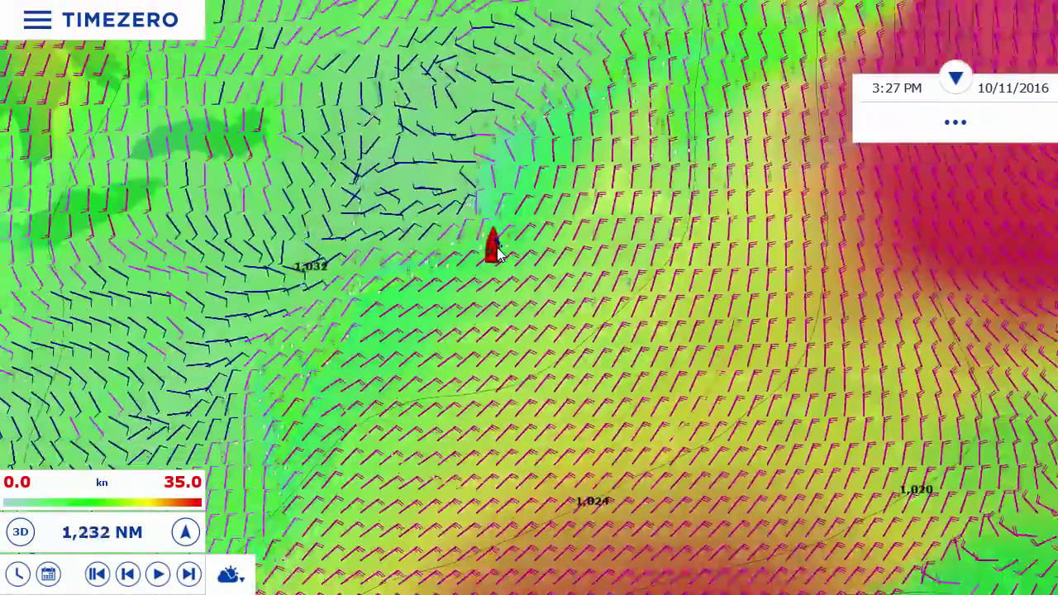
scroll(499, 254, down, 5)
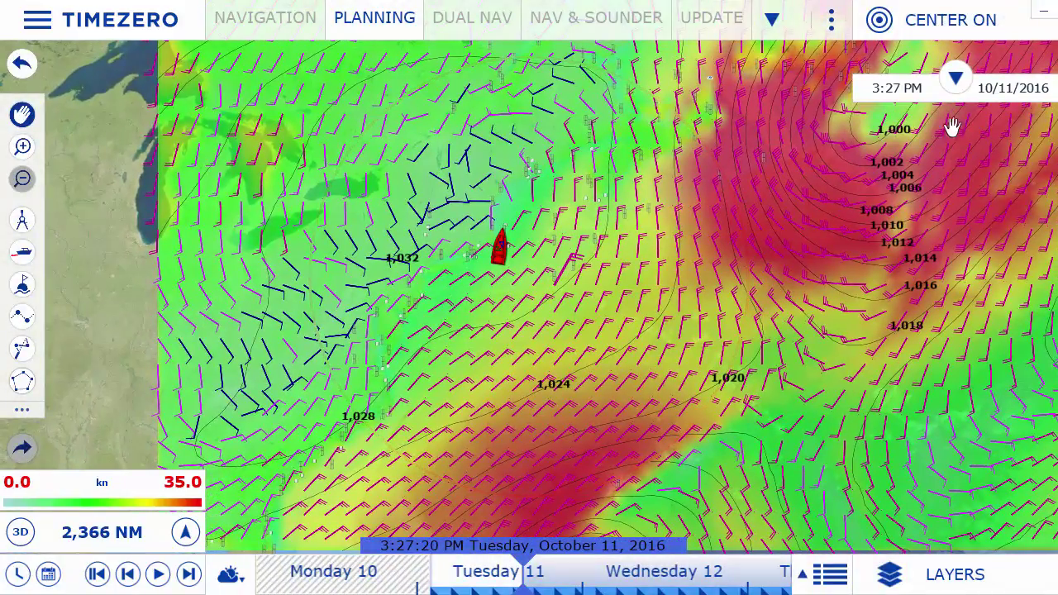
- Review the position, tide and weather details in the data panel, then collapse it
click(955, 78)
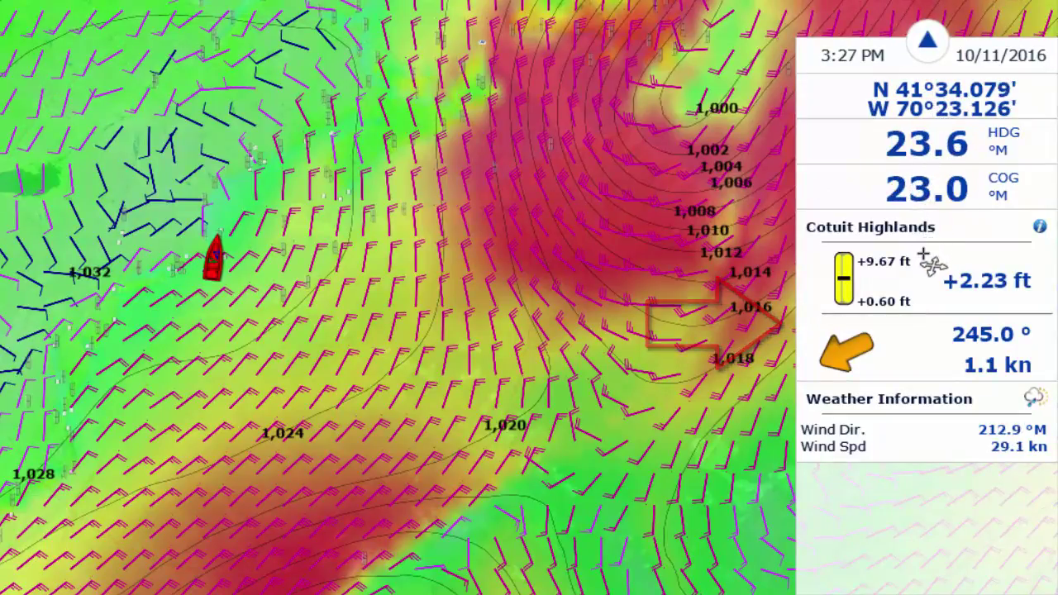
click(926, 41)
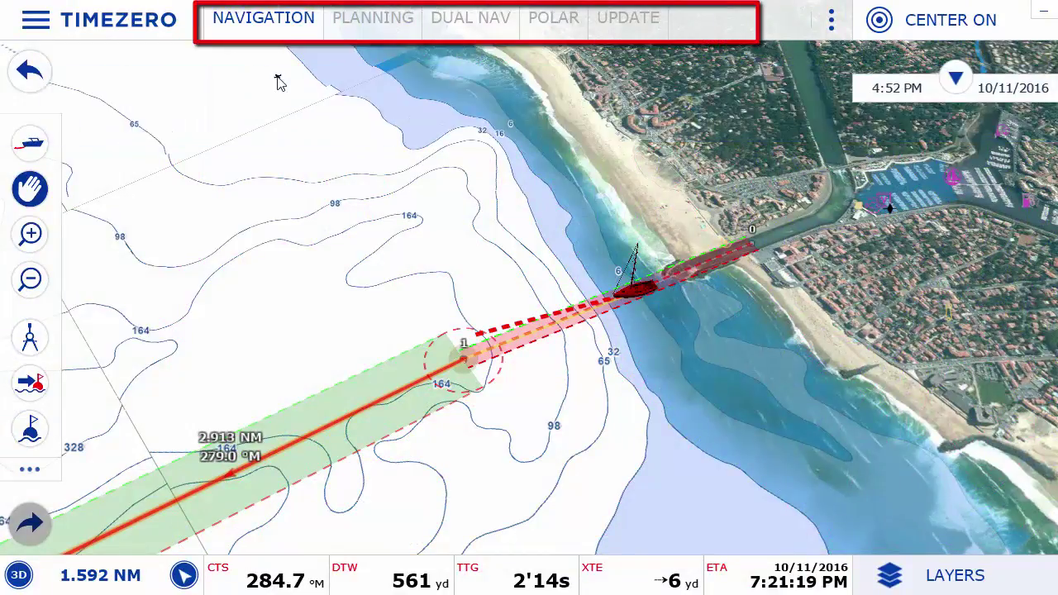
- In Planning, advance the timeline along the route and preview the Dual Nav and Wind_Polar views
click(359, 33)
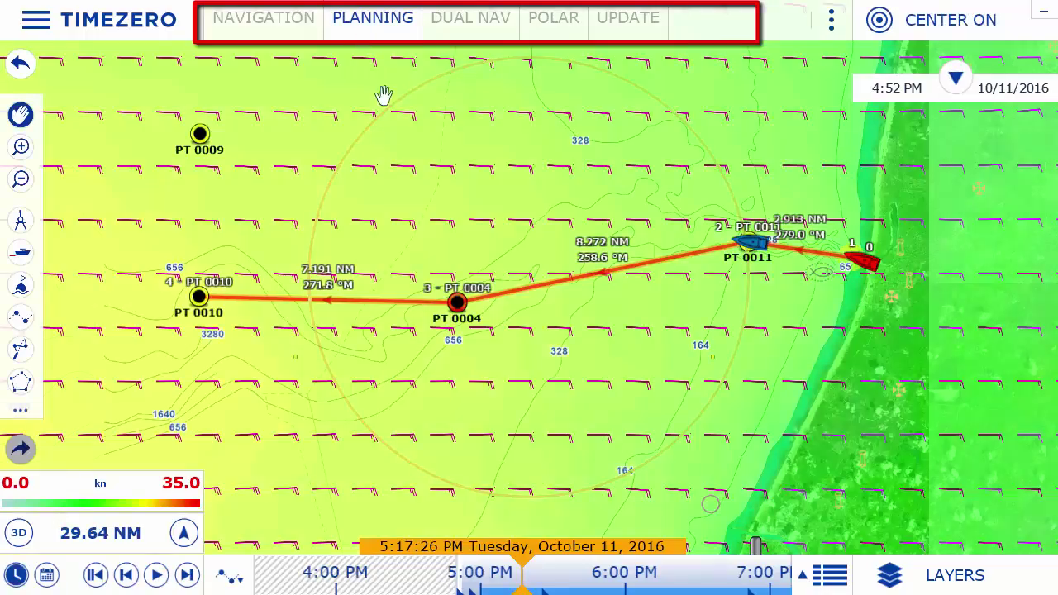
drag(585, 582, 533, 555)
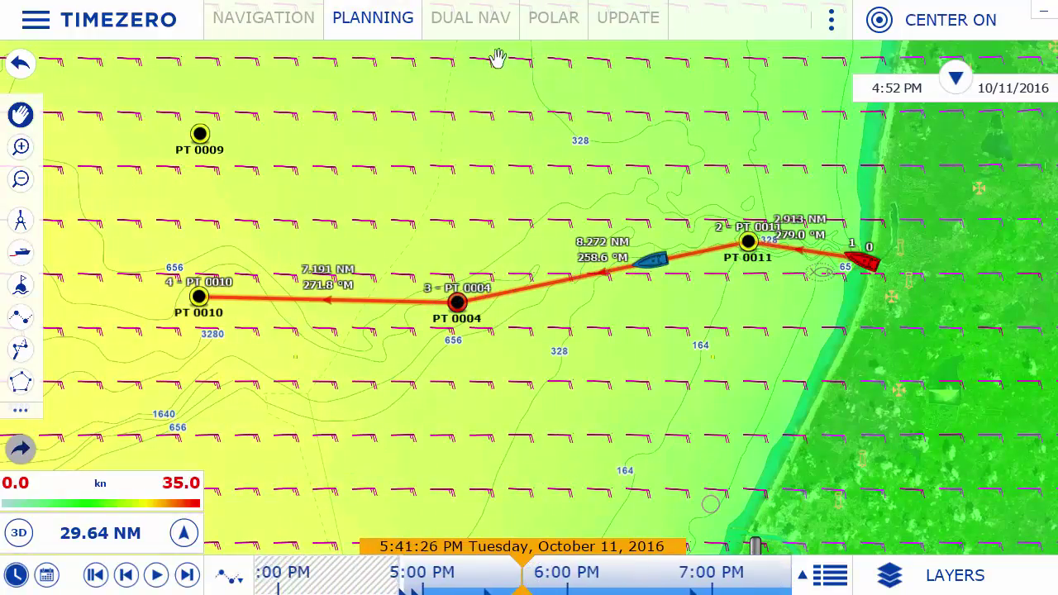
click(479, 24)
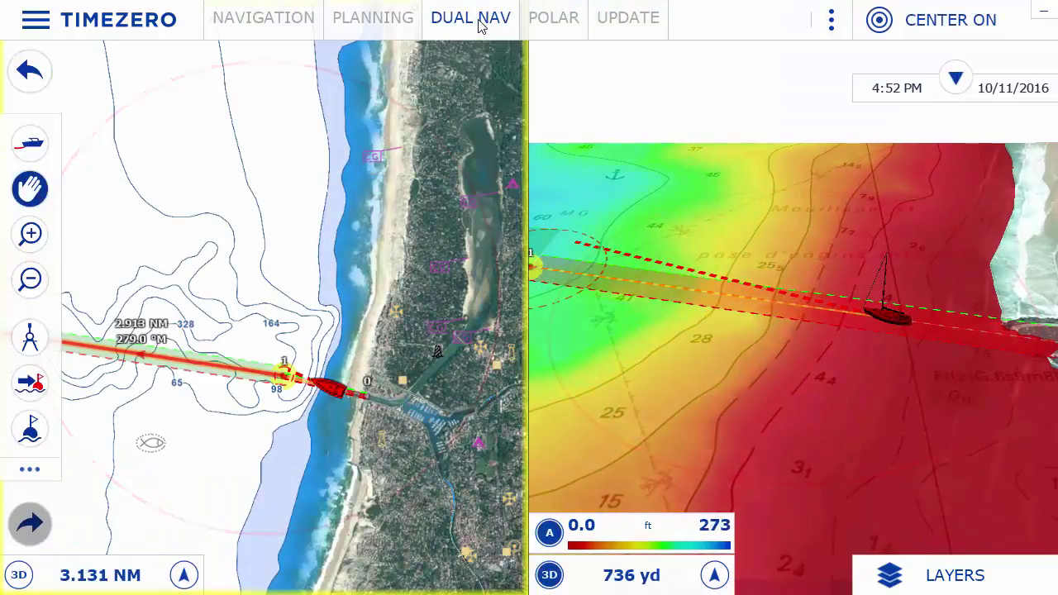
click(546, 23)
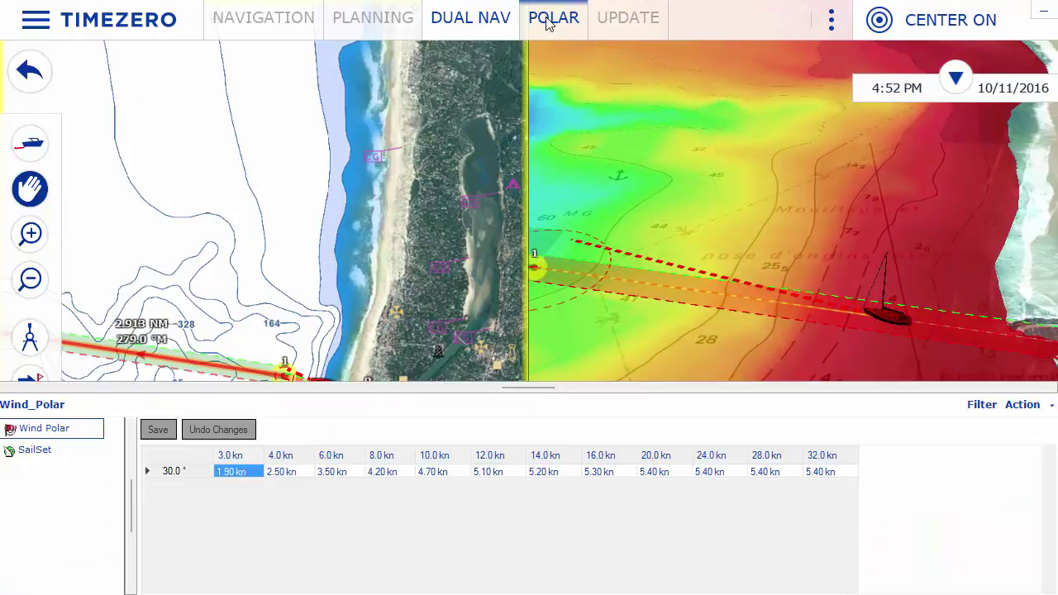
scroll(552, 92, up, 3)
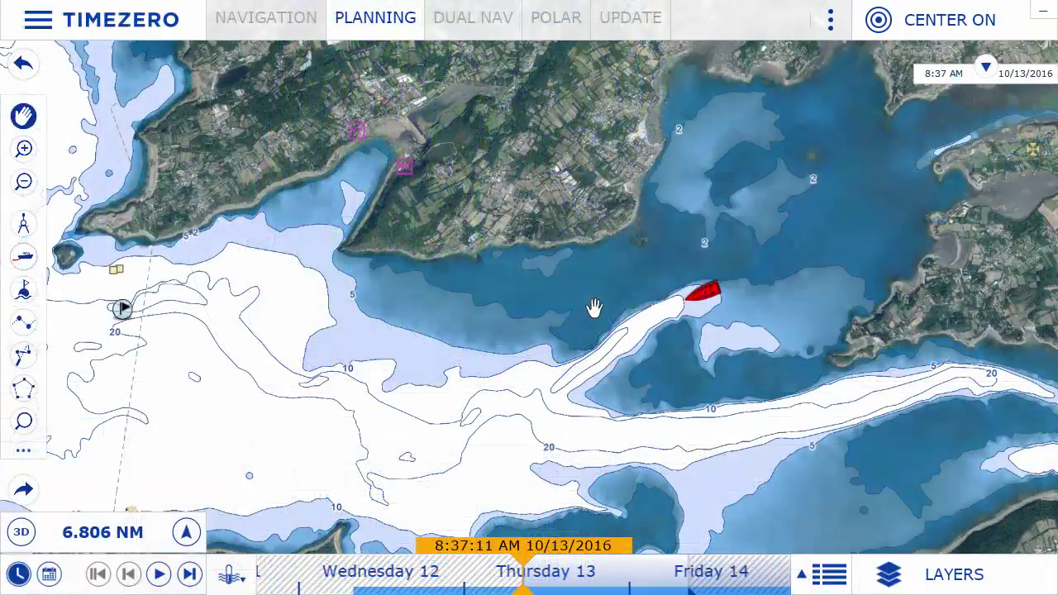
- Place a new mark in the channel and draw a route westward from it through three more waypoints
right_click(623, 347)
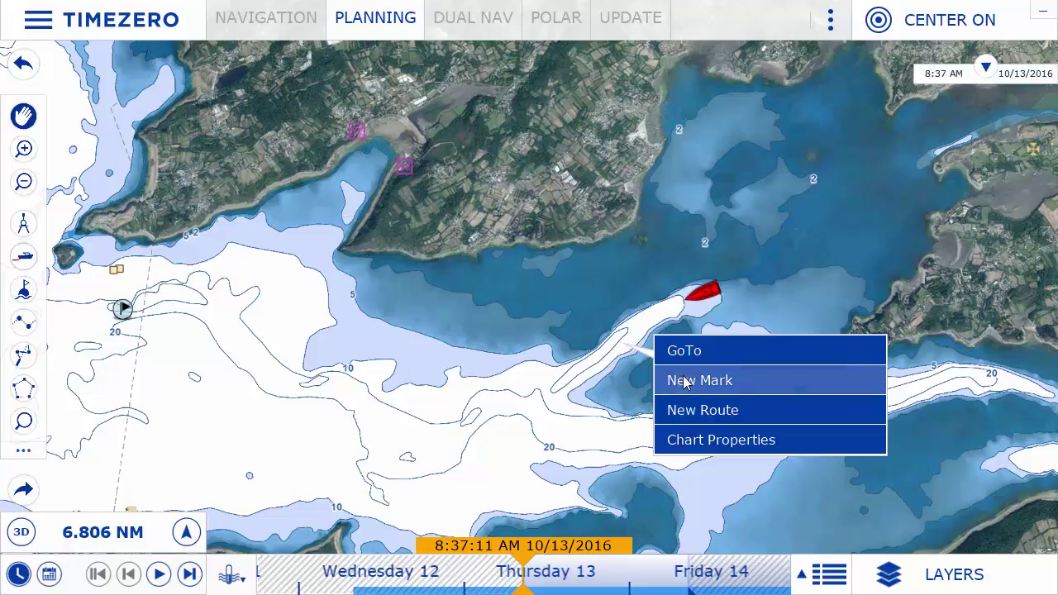
click(746, 389)
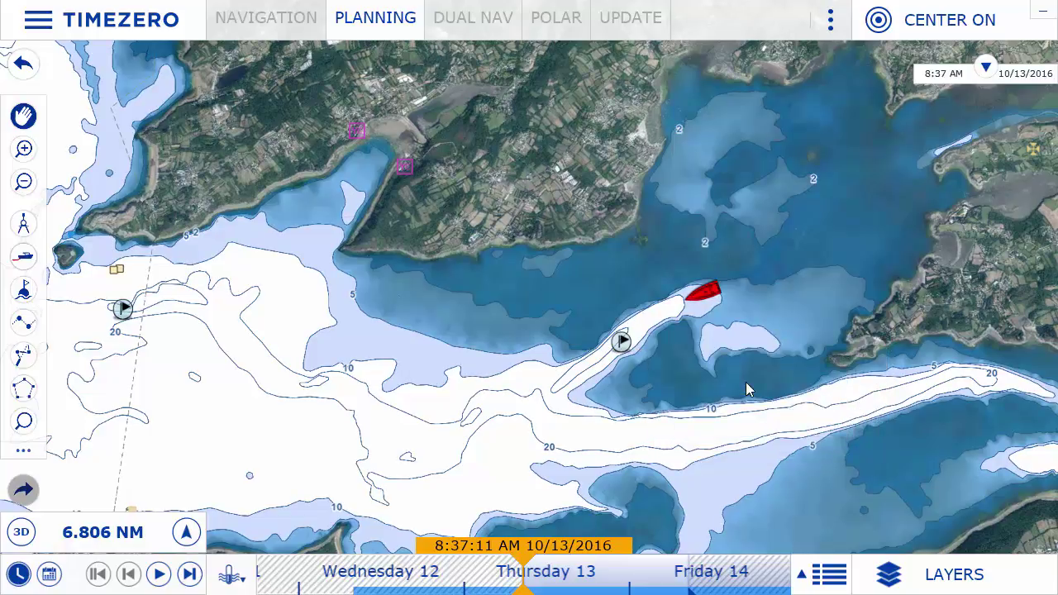
right_click(624, 341)
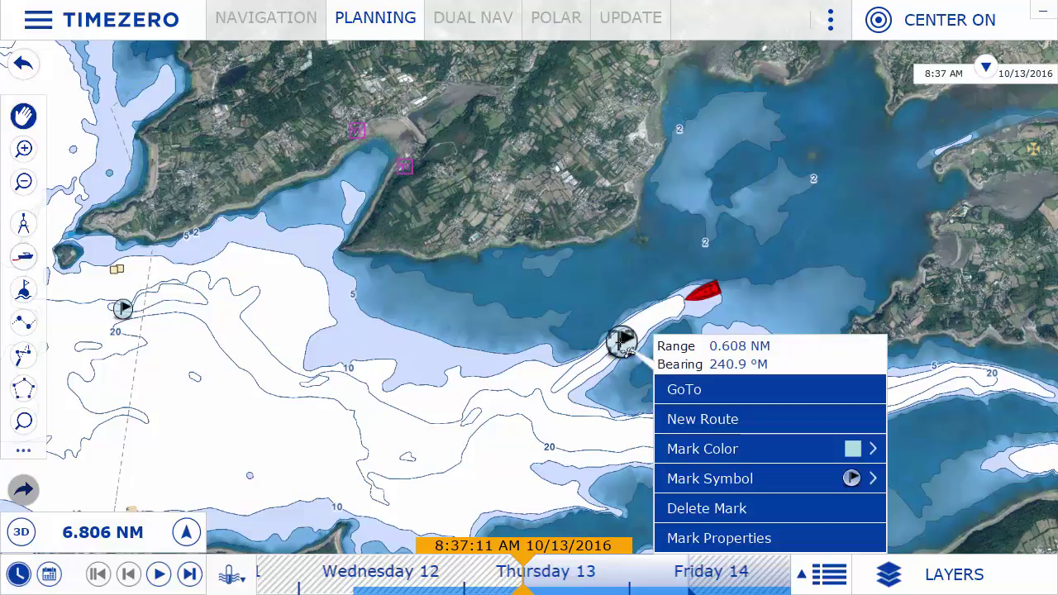
click(681, 419)
click(547, 401)
click(323, 286)
click(355, 249)
click(342, 223)
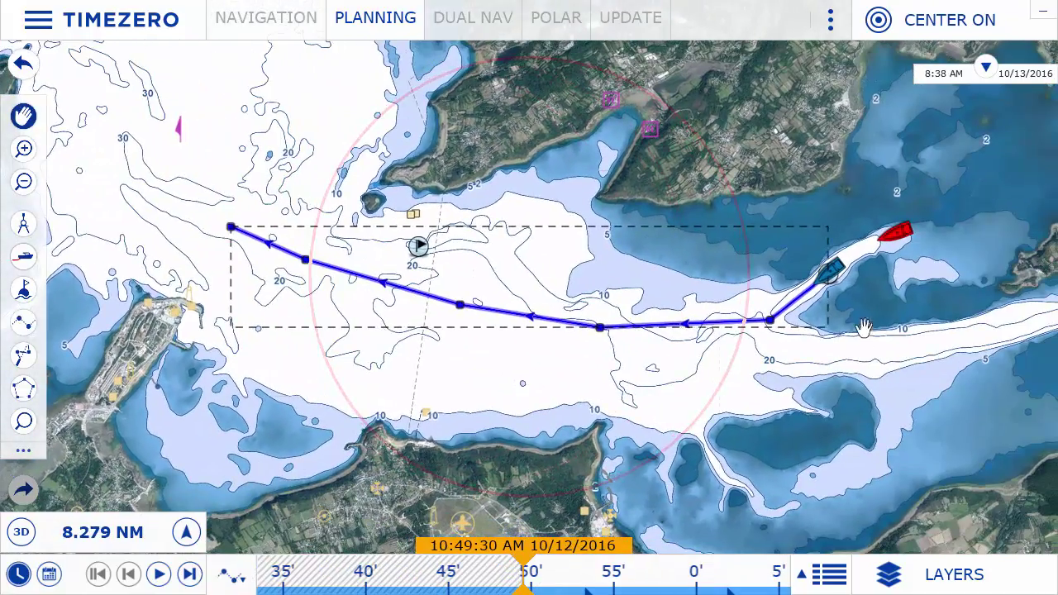
- Activate the new 4.902 NM route Rte 2016-10-13 for navigation
scroll(868, 278, up, 5)
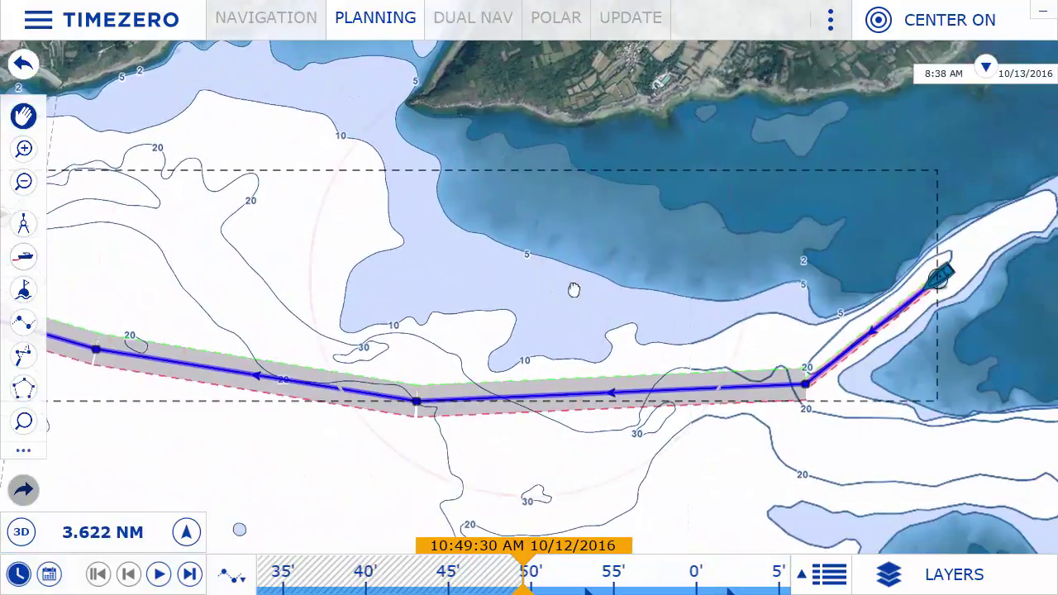
drag(573, 290, 406, 300)
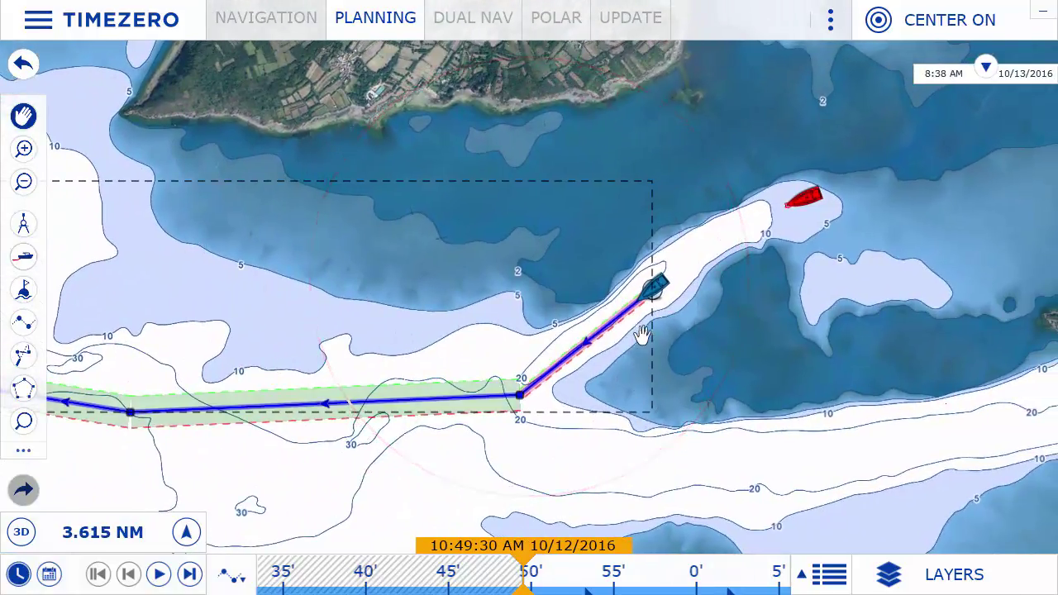
right_click(630, 319)
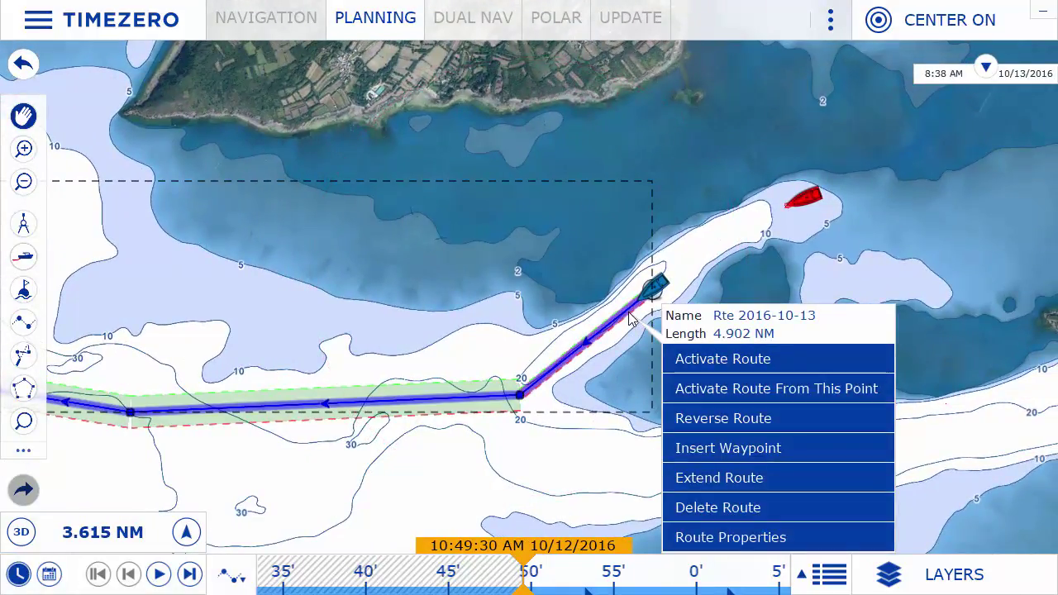
click(780, 360)
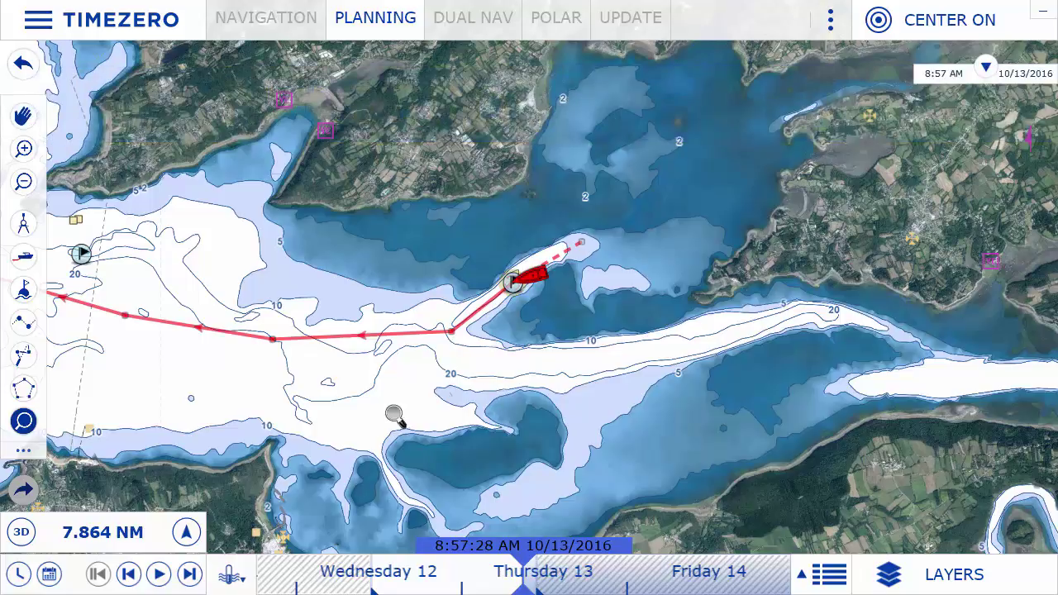
- Tilt the chart into 3-D and back to 2-D, then zoom out and in around the island
click(21, 533)
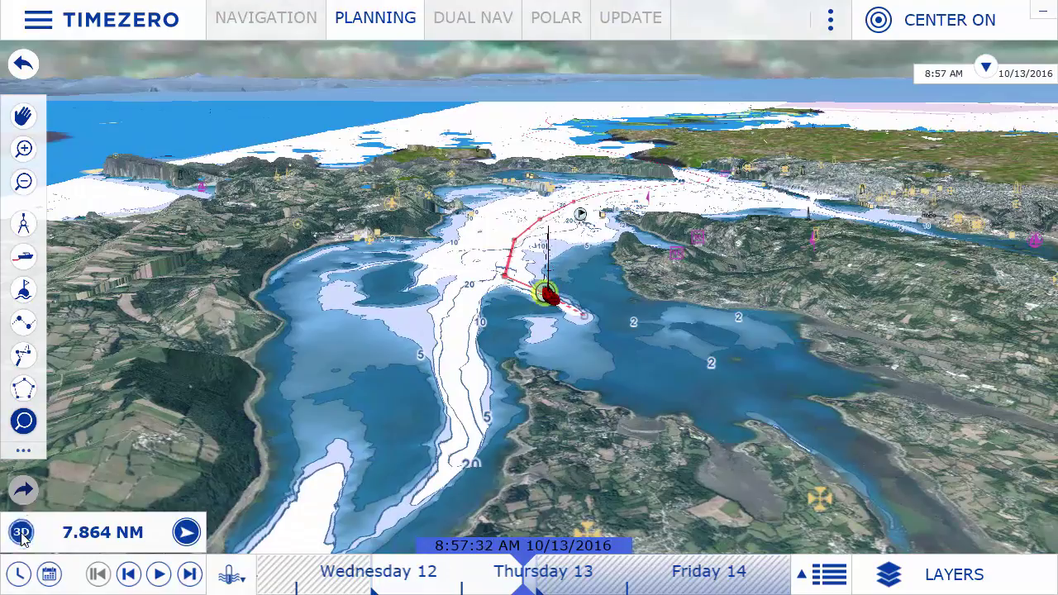
click(22, 534)
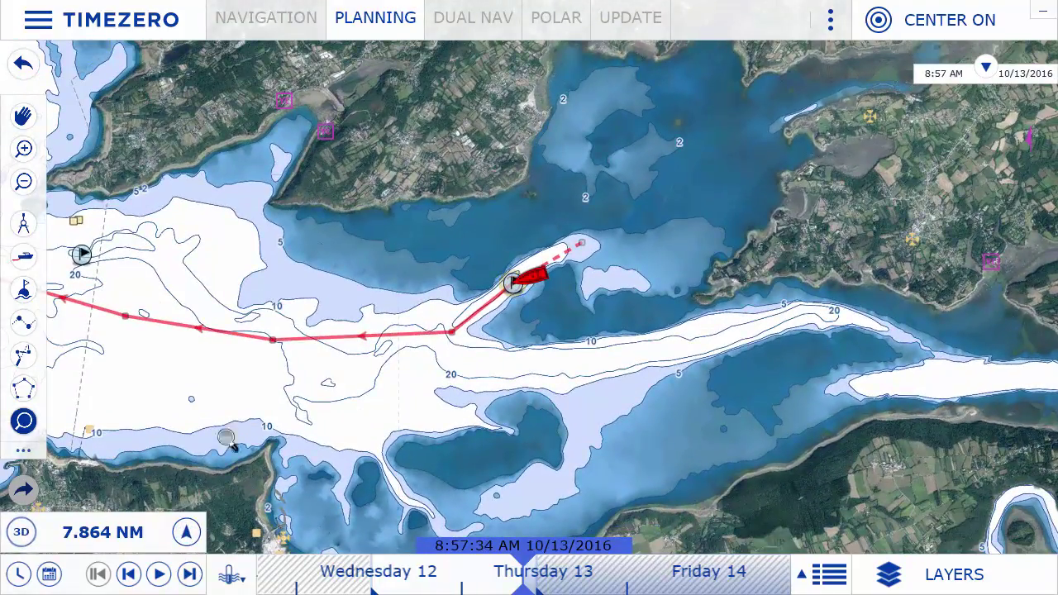
scroll(493, 339, down, 10)
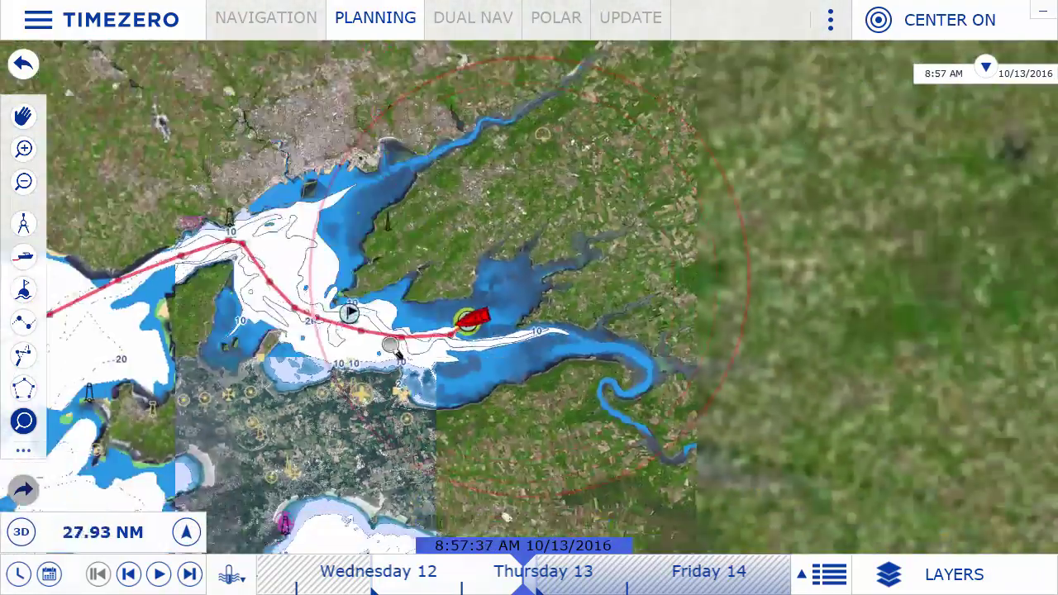
scroll(281, 366, up, 10)
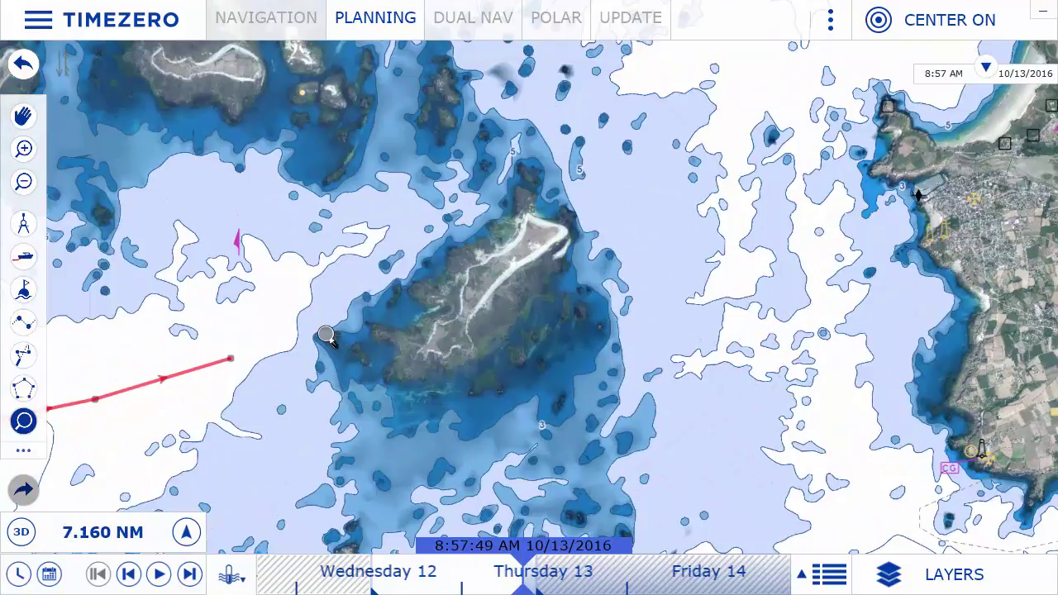
scroll(326, 334, down, 2)
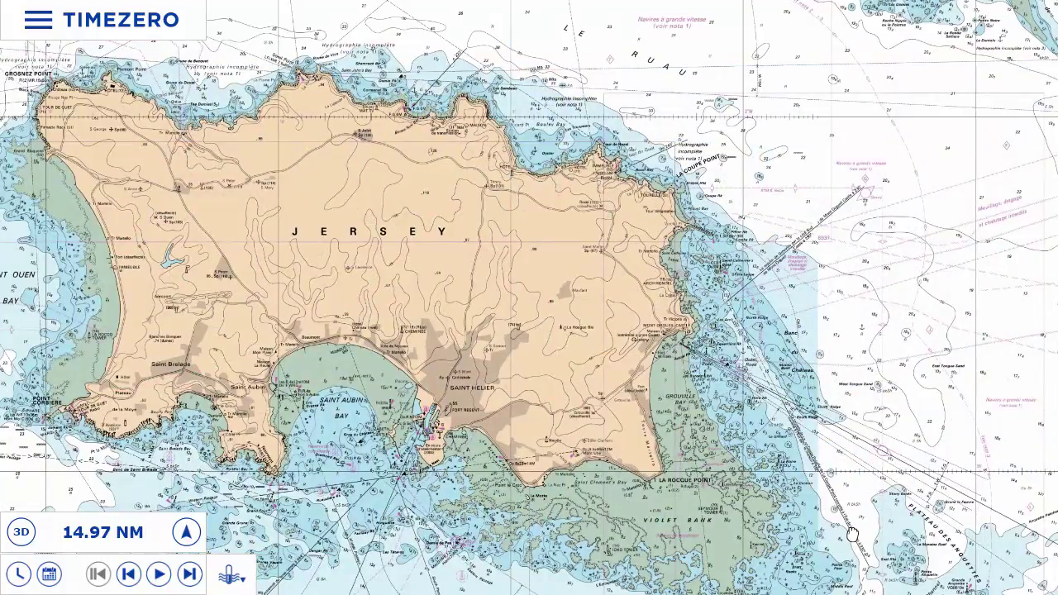
- Switch the chart source to MM3D Navionics, leave depth shading off and enable Satellite Photo
click(900, 573)
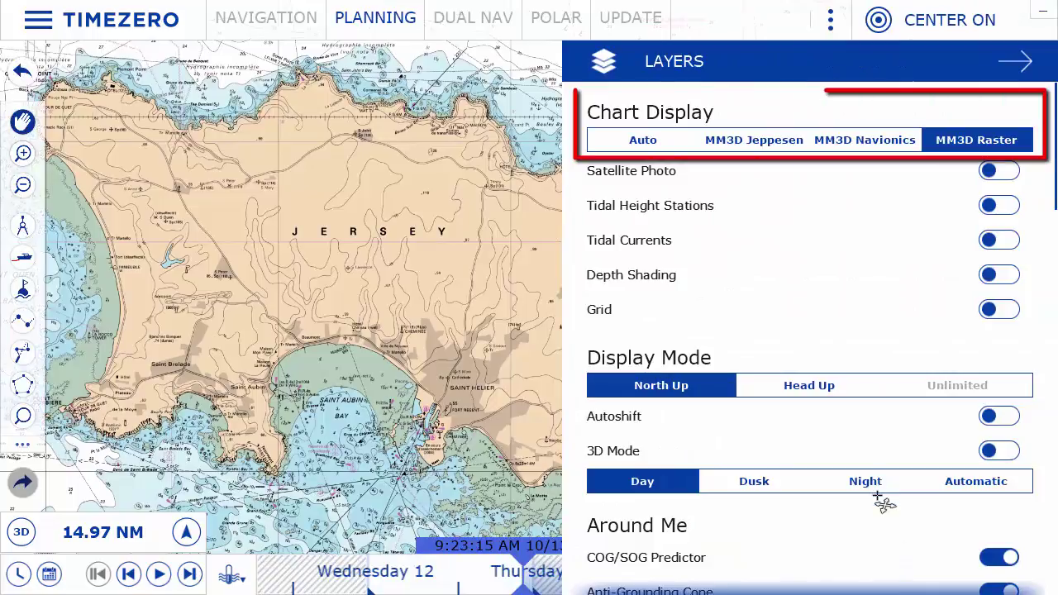
click(747, 145)
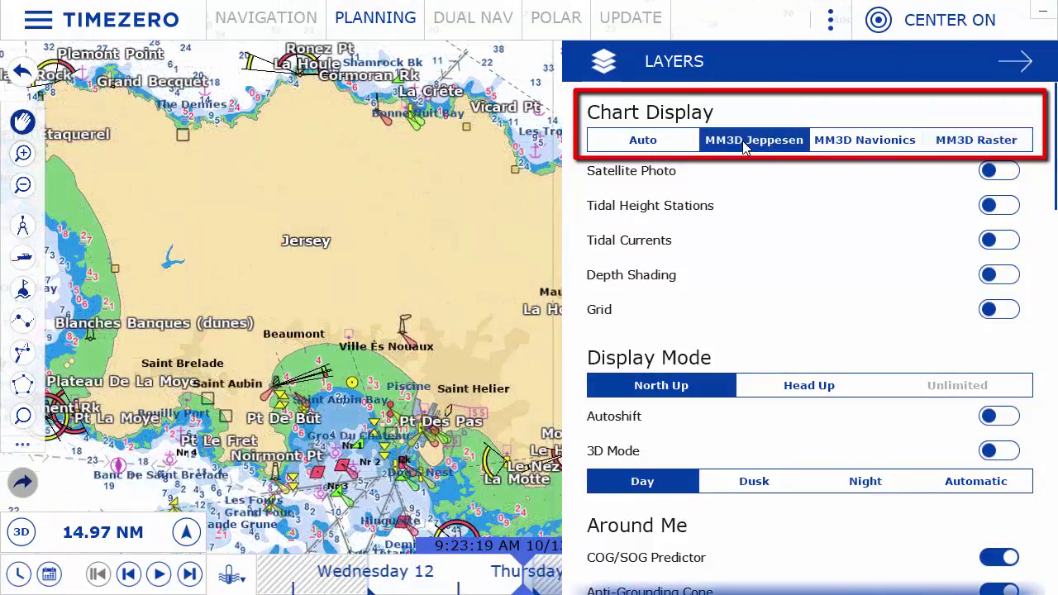
click(869, 147)
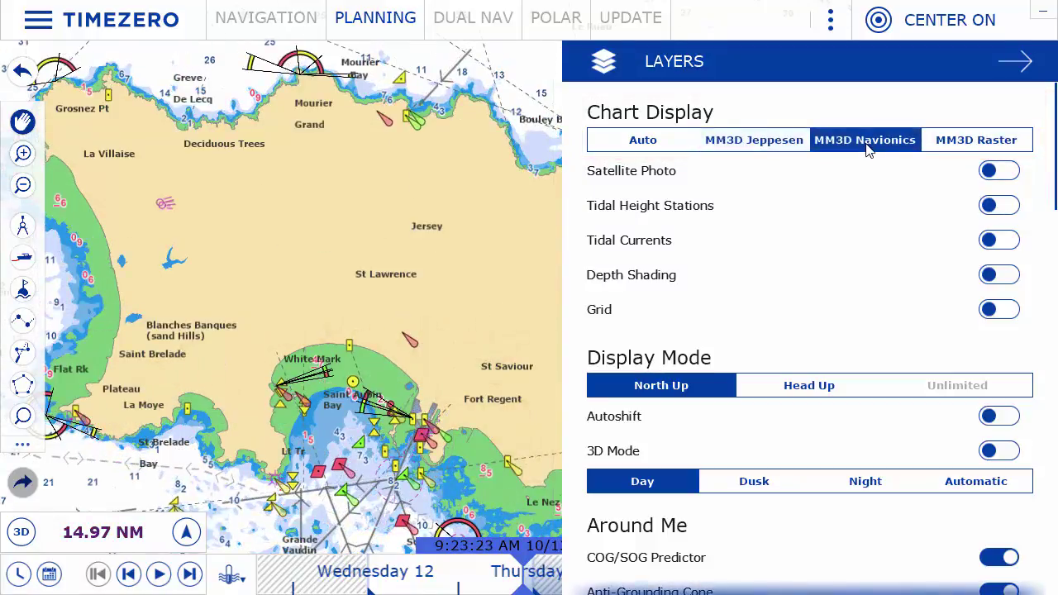
click(1007, 280)
scroll(384, 309, down, 4)
drag(386, 311, 354, 298)
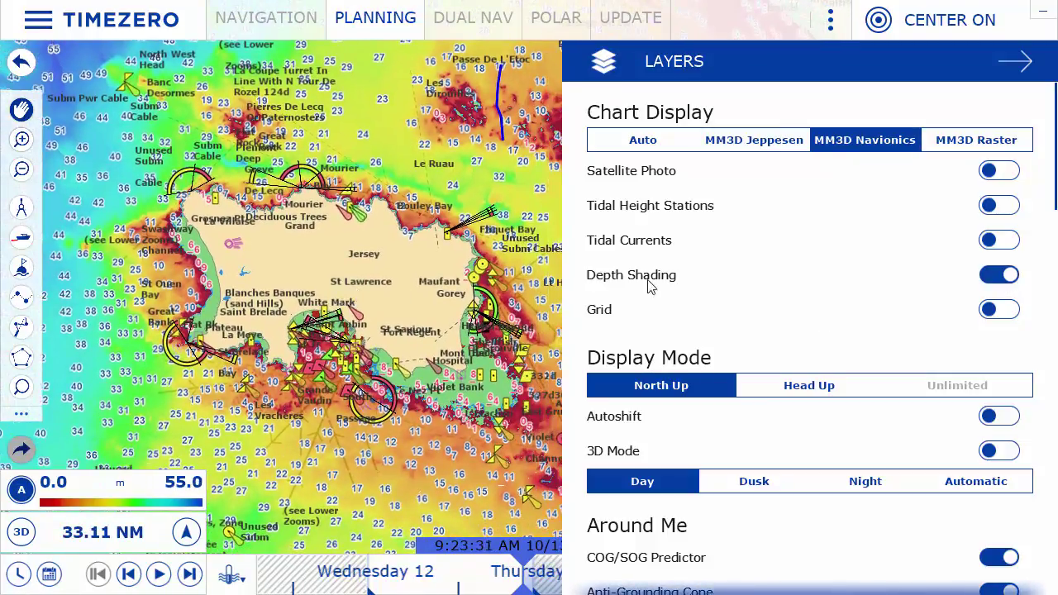
click(999, 276)
click(994, 173)
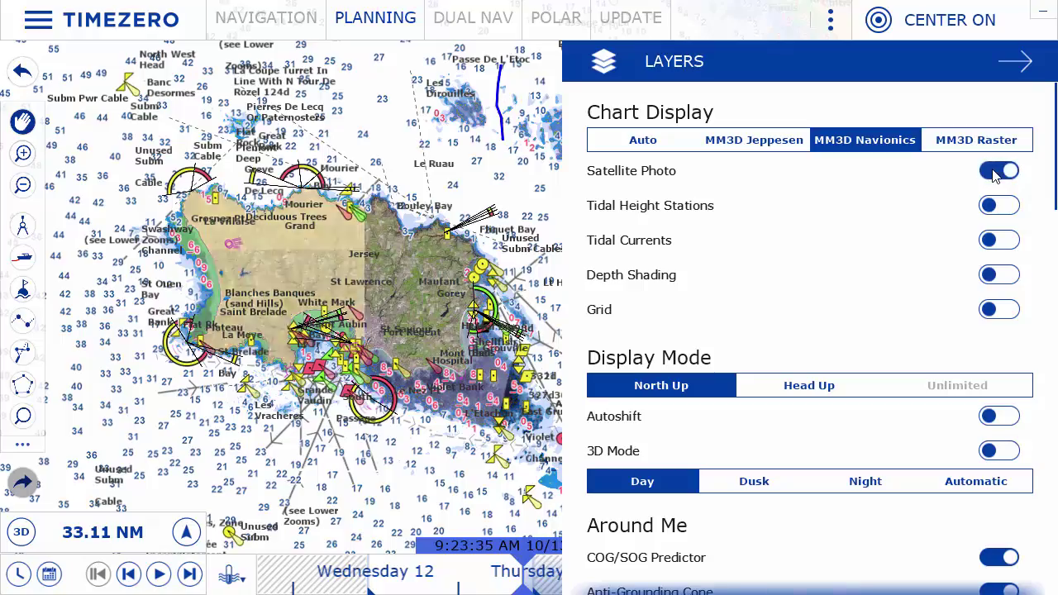
click(327, 395)
- Zoom in on the southern harbour basins and the harbour entrance and pier
scroll(372, 351, up, 5)
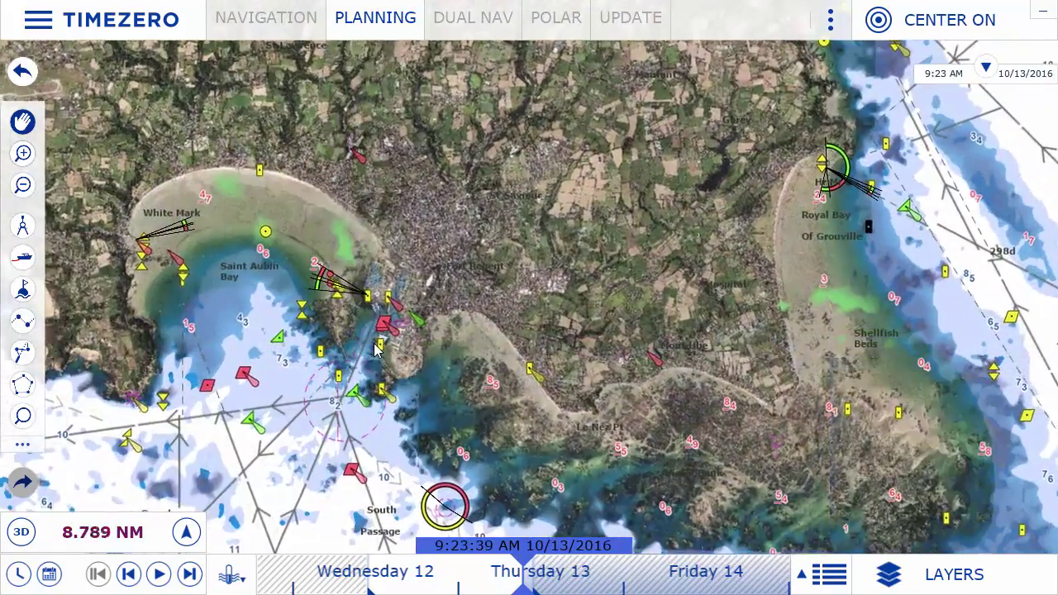
scroll(376, 349, up, 6)
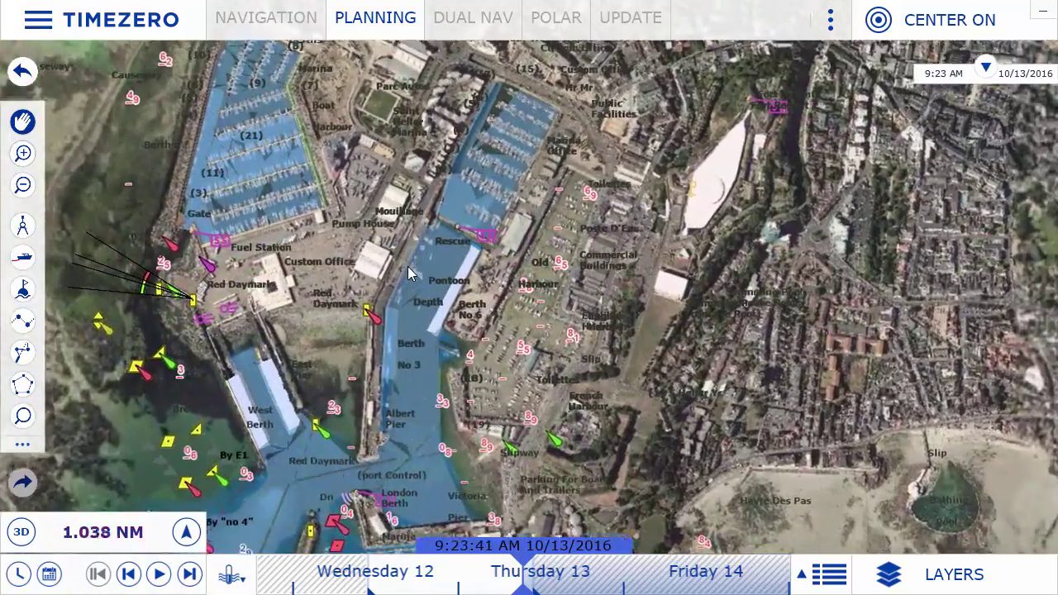
scroll(409, 268, up, 2)
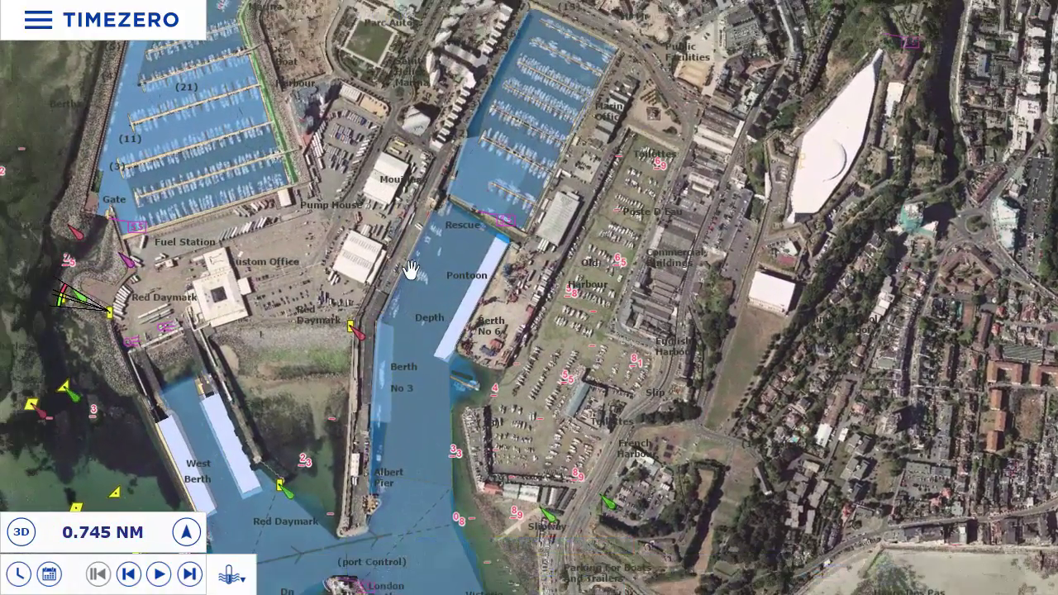
drag(416, 389, 469, 184)
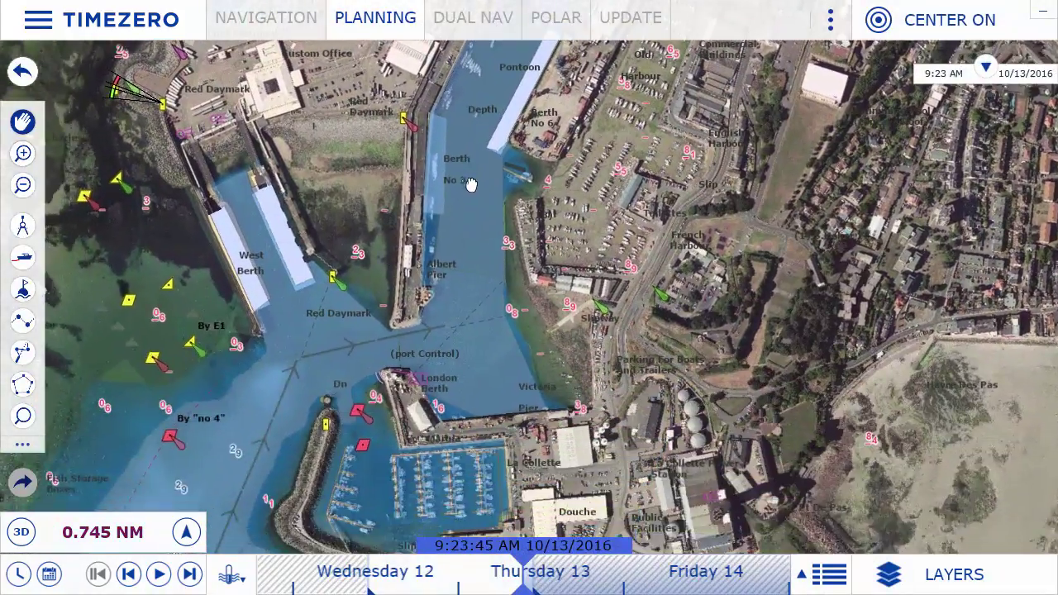
drag(422, 401, 568, 202)
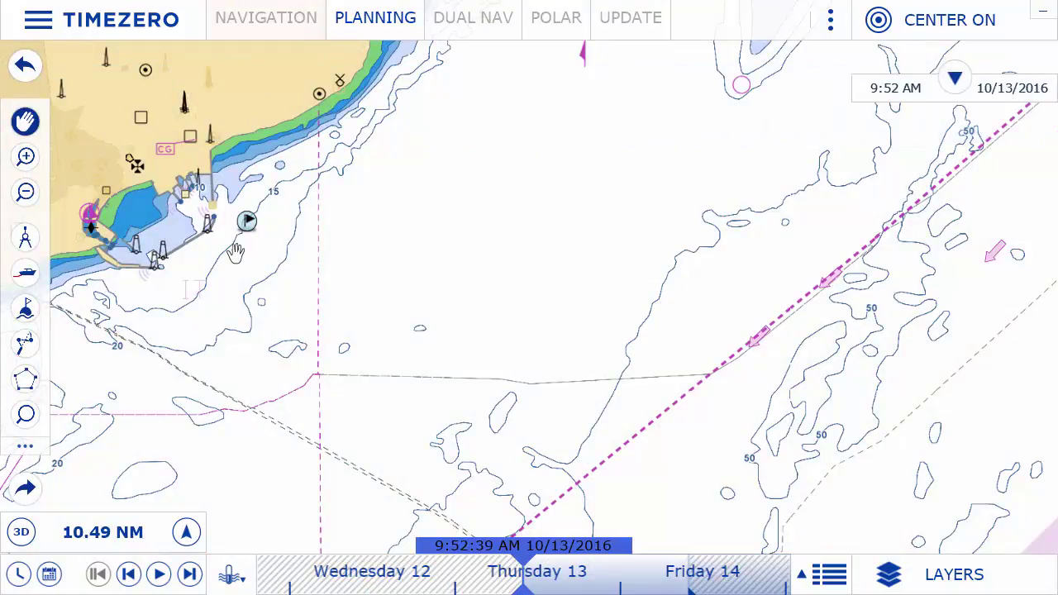
- Draw a route from the flag mark east along the channel, ending at the anchorage
right_click(248, 221)
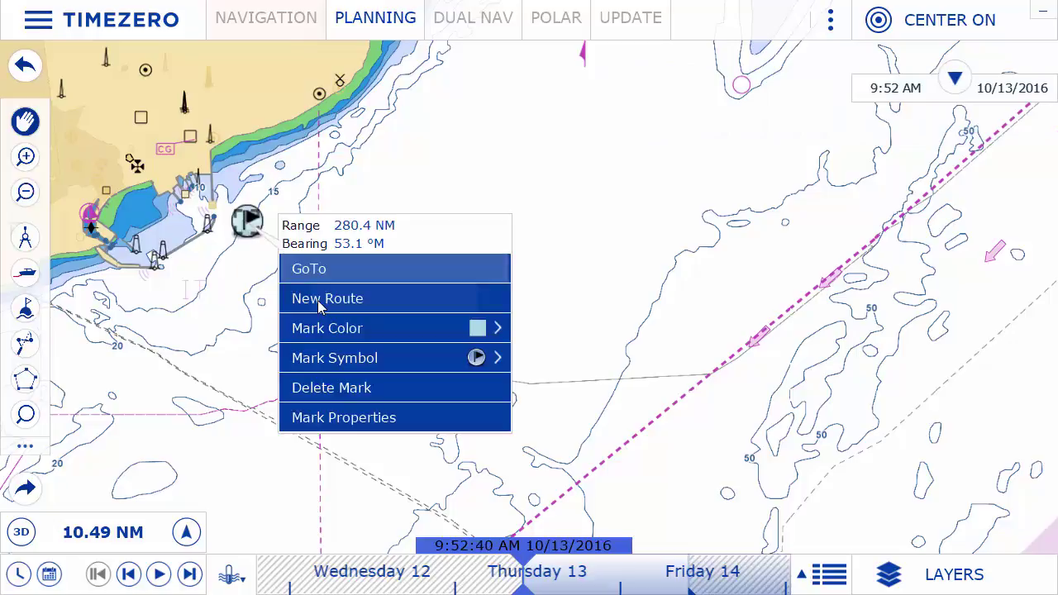
click(317, 300)
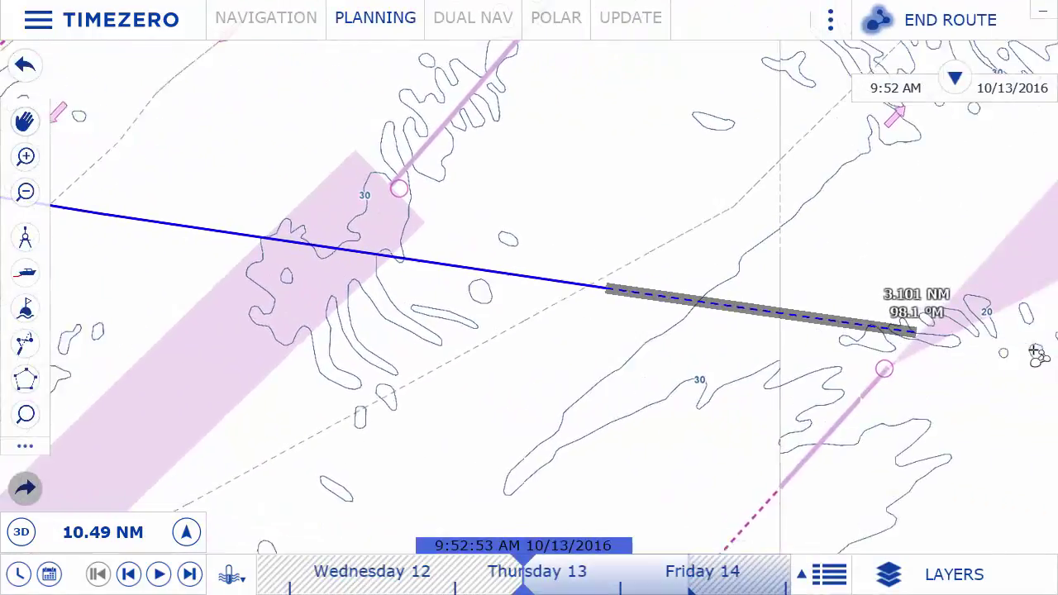
scroll(1032, 354, down, 4)
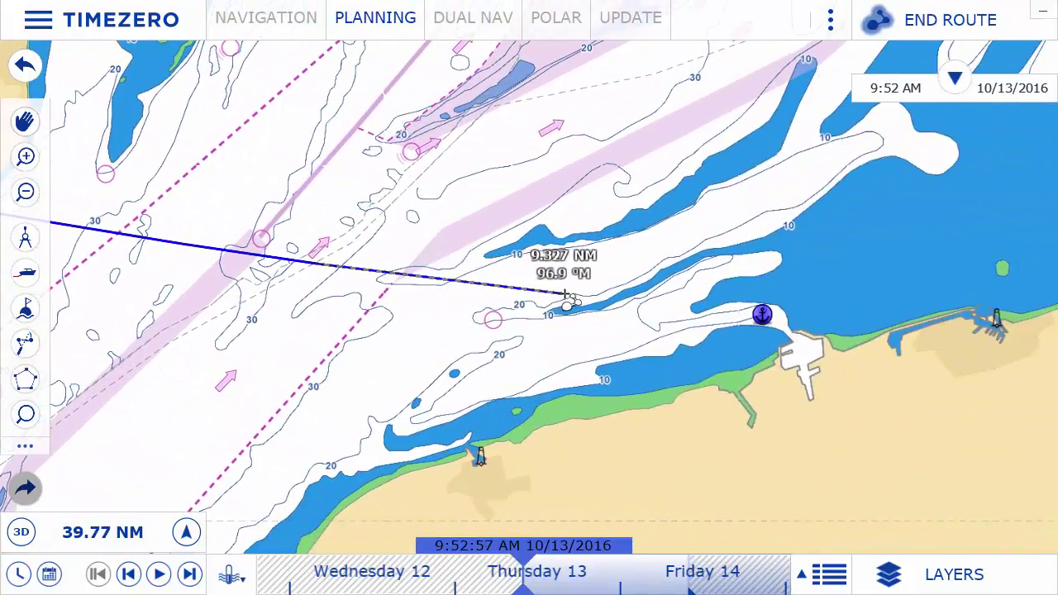
scroll(578, 300, up, 6)
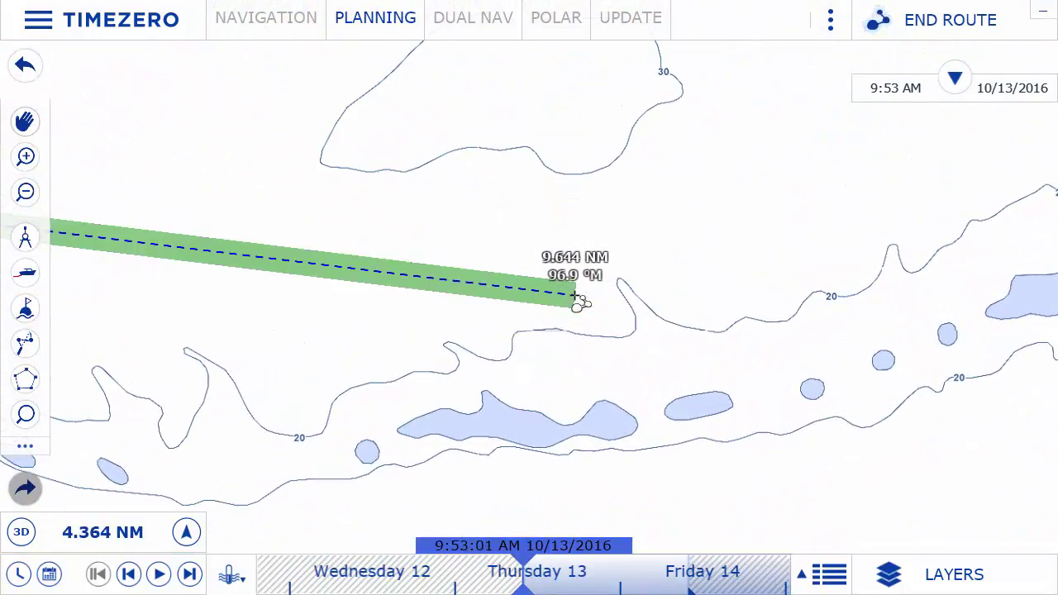
click(576, 295)
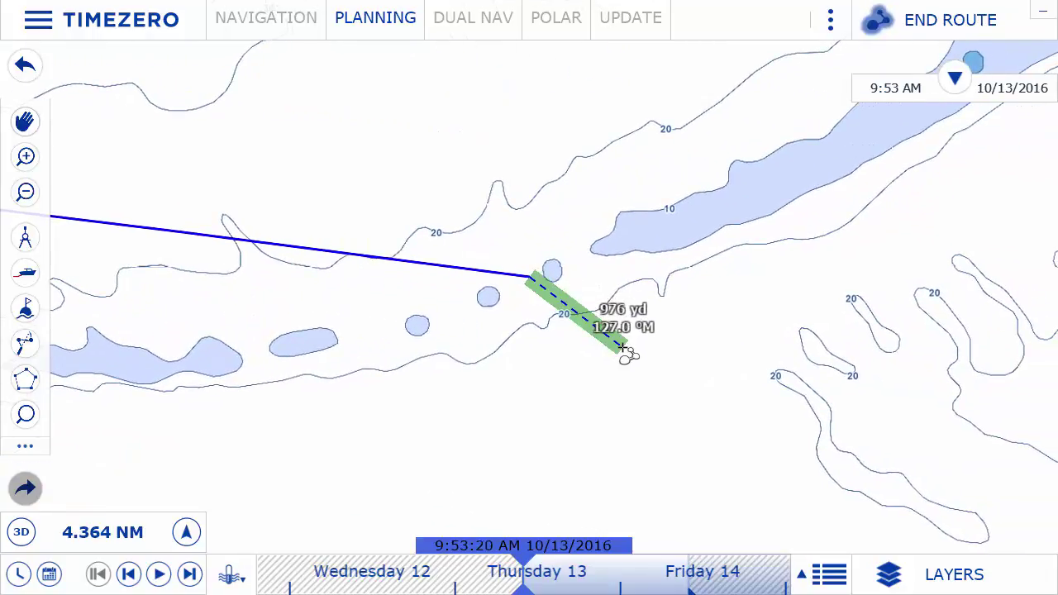
click(624, 348)
scroll(728, 332, down, 2)
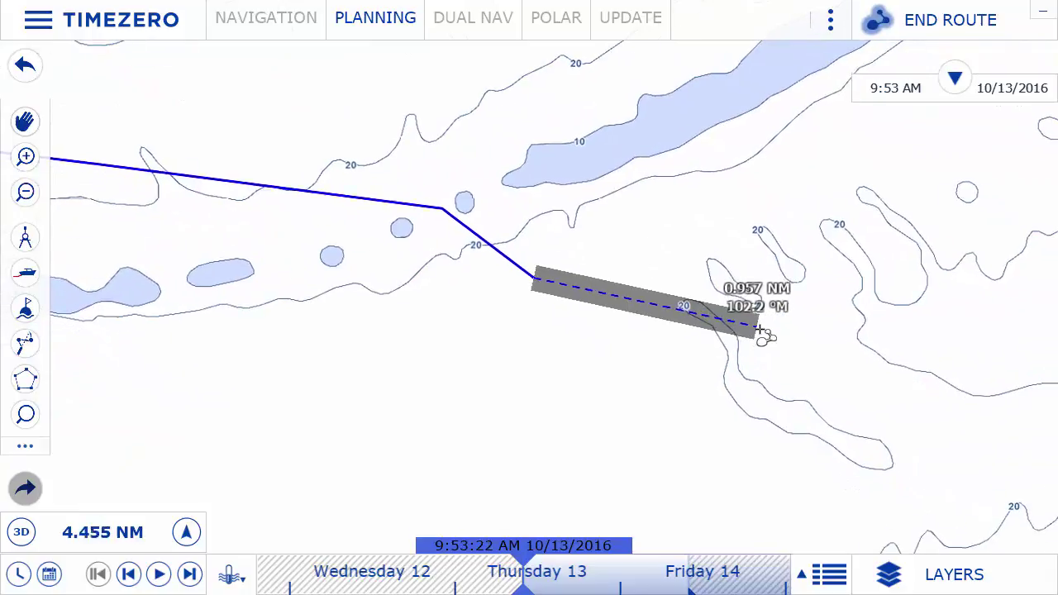
drag(759, 329, 355, 312)
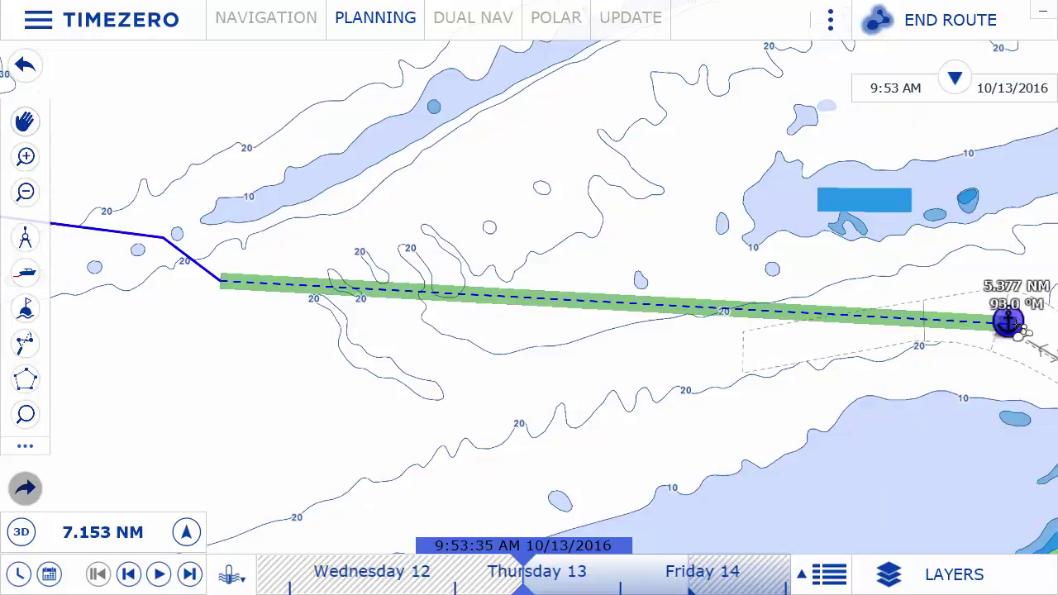
double_click(1023, 330)
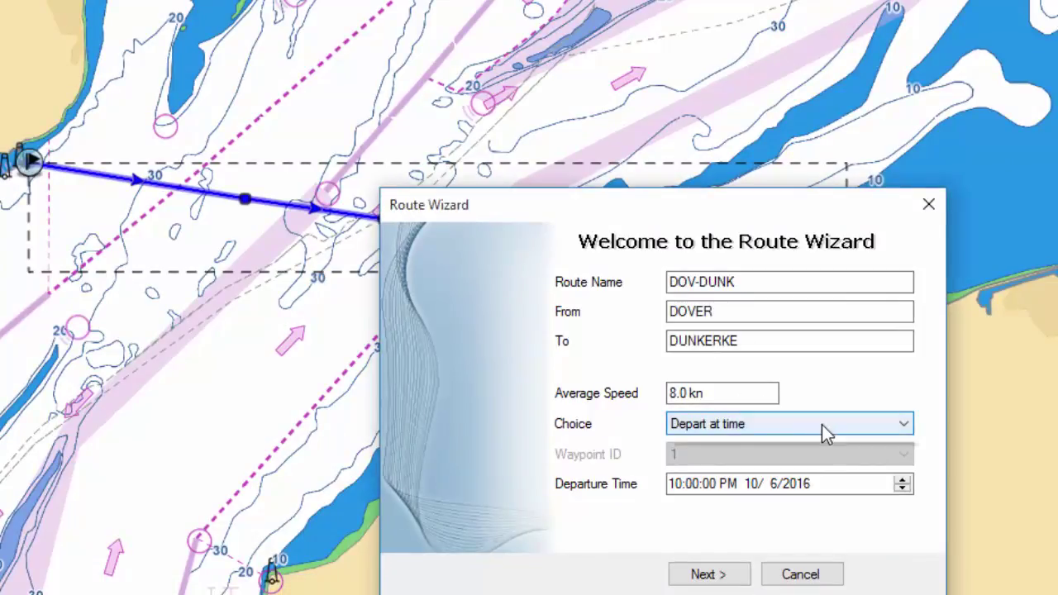
- Have the Route Wizard calculate the best departure time, 3:50 PM on 6 October 2016, and apply it
click(821, 424)
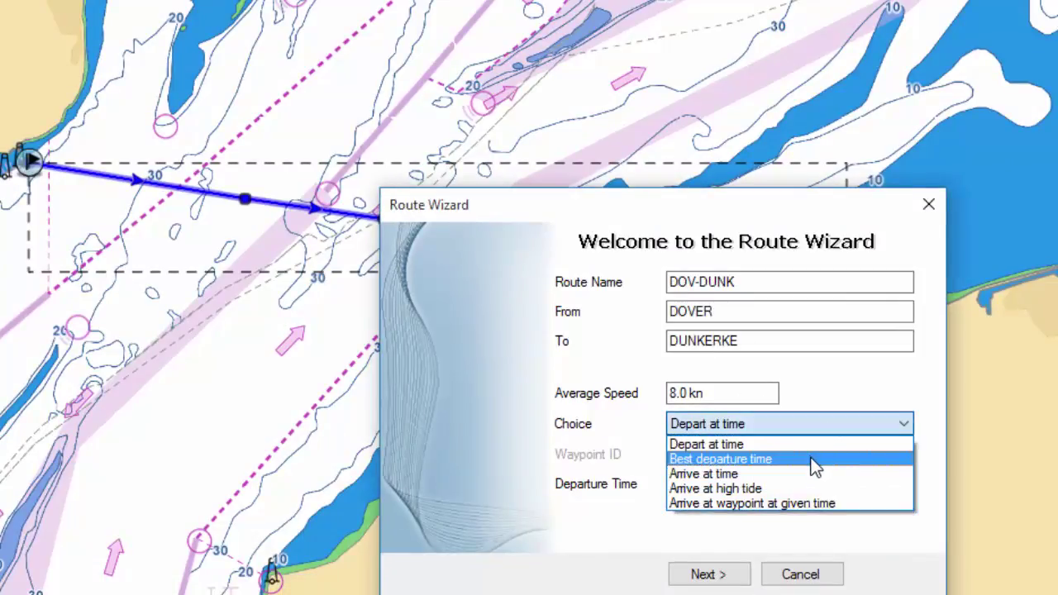
click(814, 459)
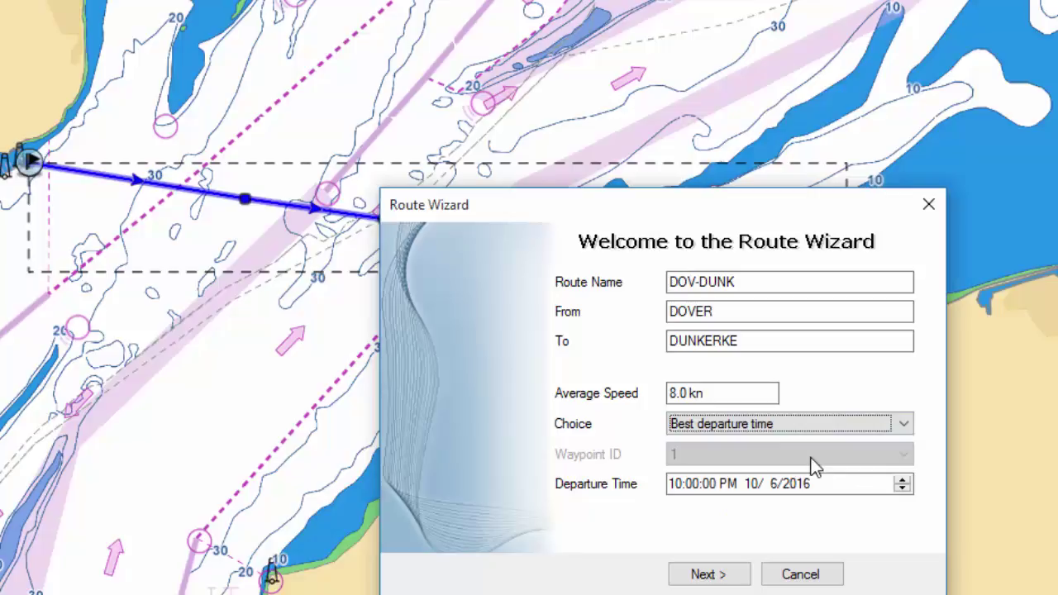
click(708, 574)
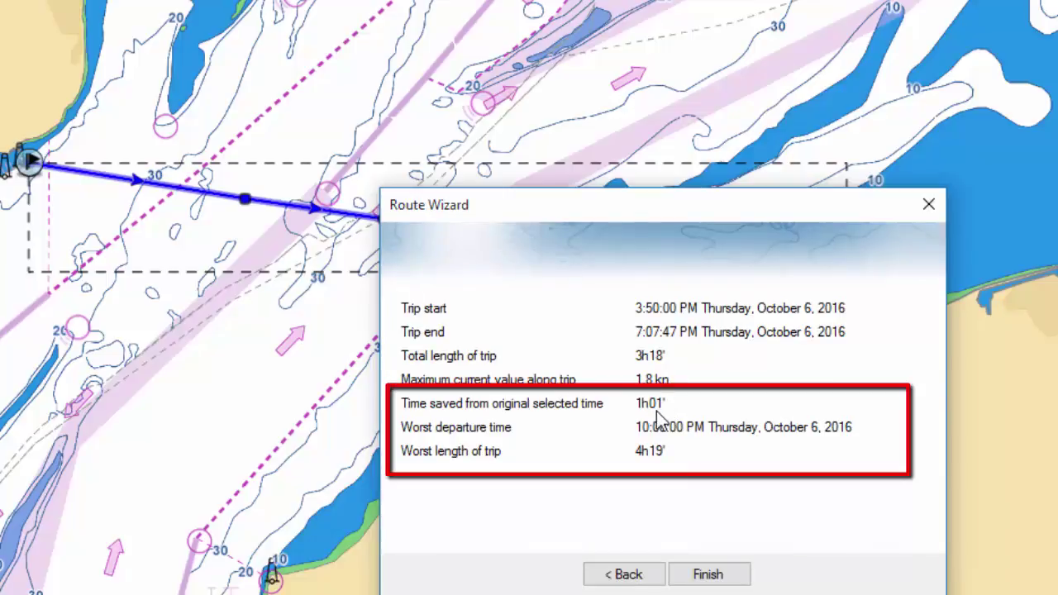
click(702, 579)
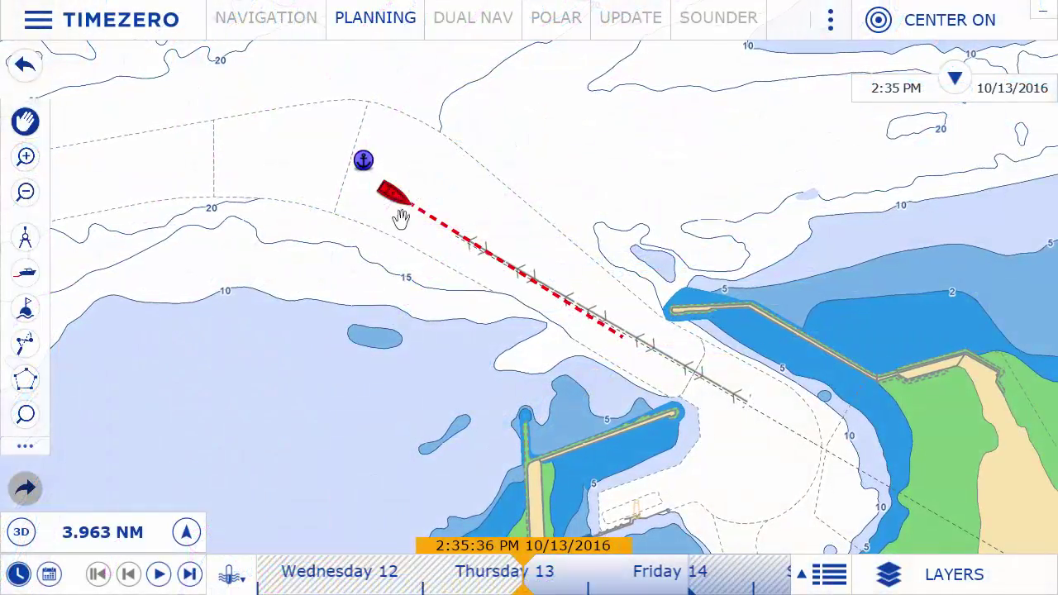
- Switch on the boat's anti-grounding cone
mouse_move(397, 196)
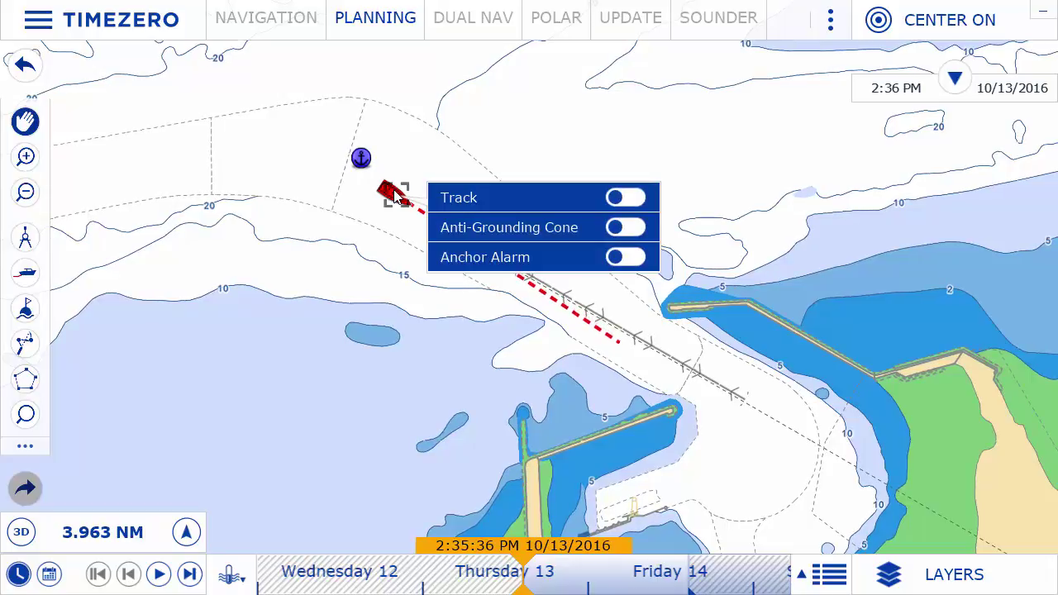
click(611, 229)
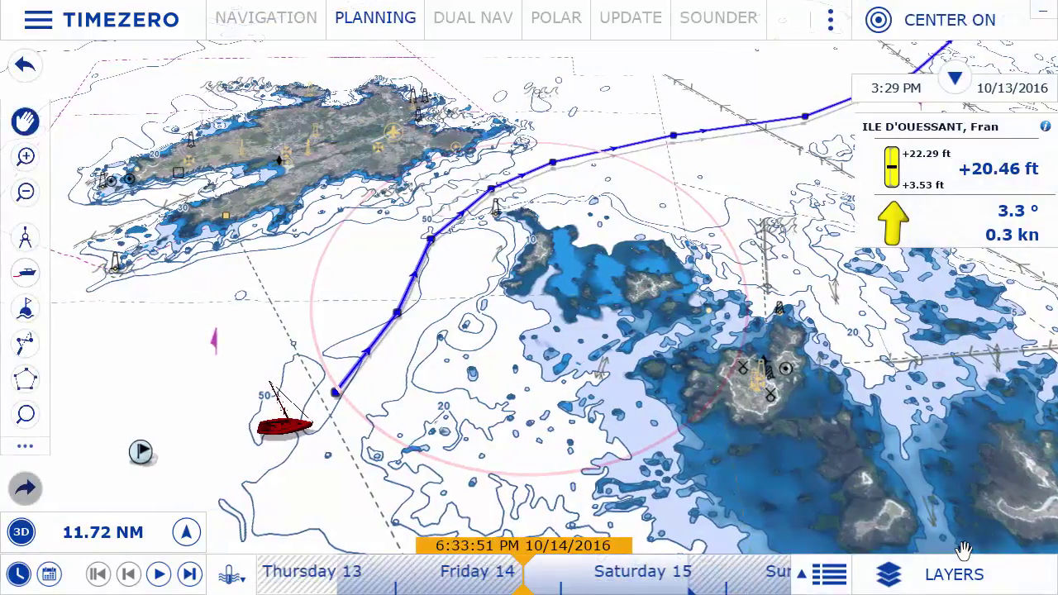
- Show tidal height stations and tidal current arrows, then advance the timeline to watch currents change
click(962, 572)
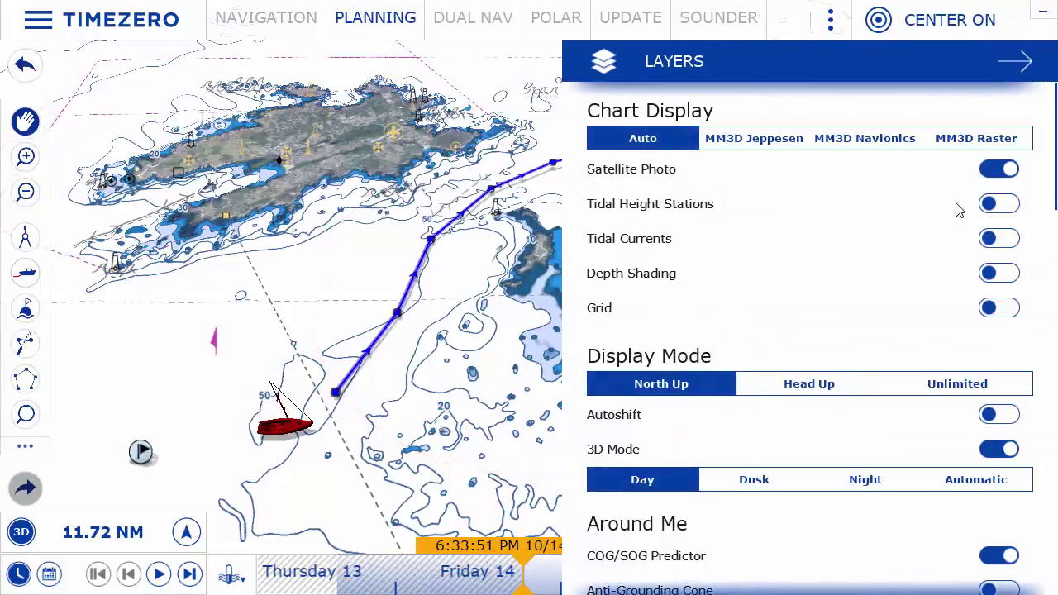
click(986, 207)
click(991, 238)
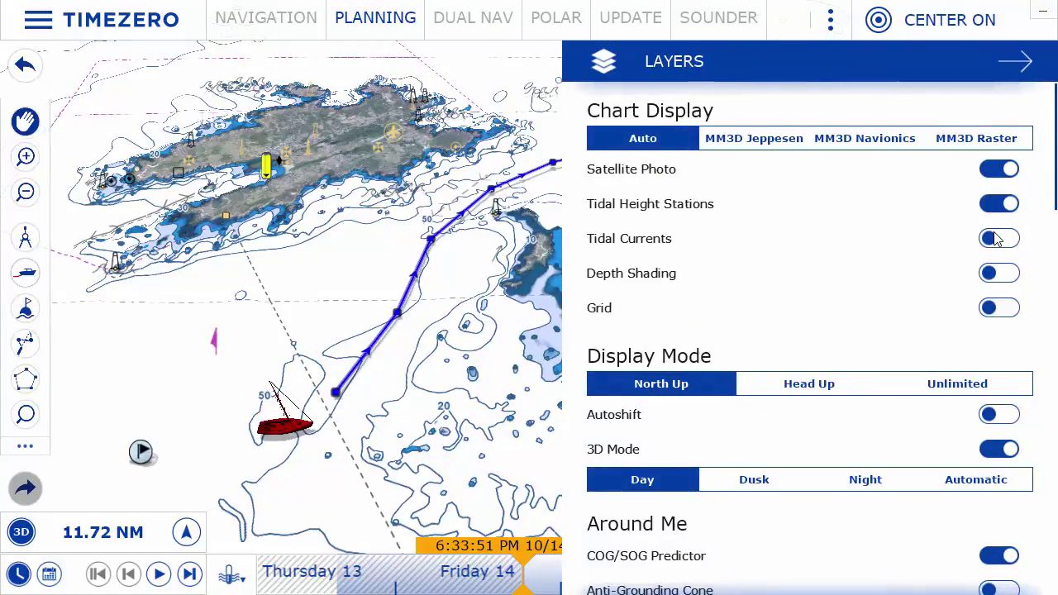
click(514, 516)
drag(533, 581, 486, 576)
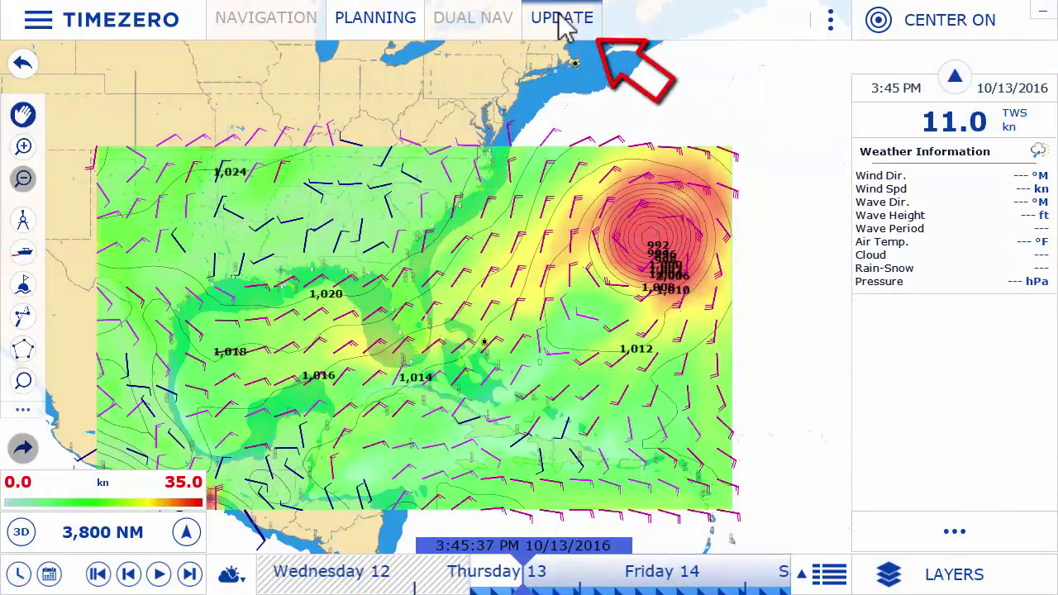
- Redraw the weather area over the eastern US and western Atlantic and download its forecast
click(562, 18)
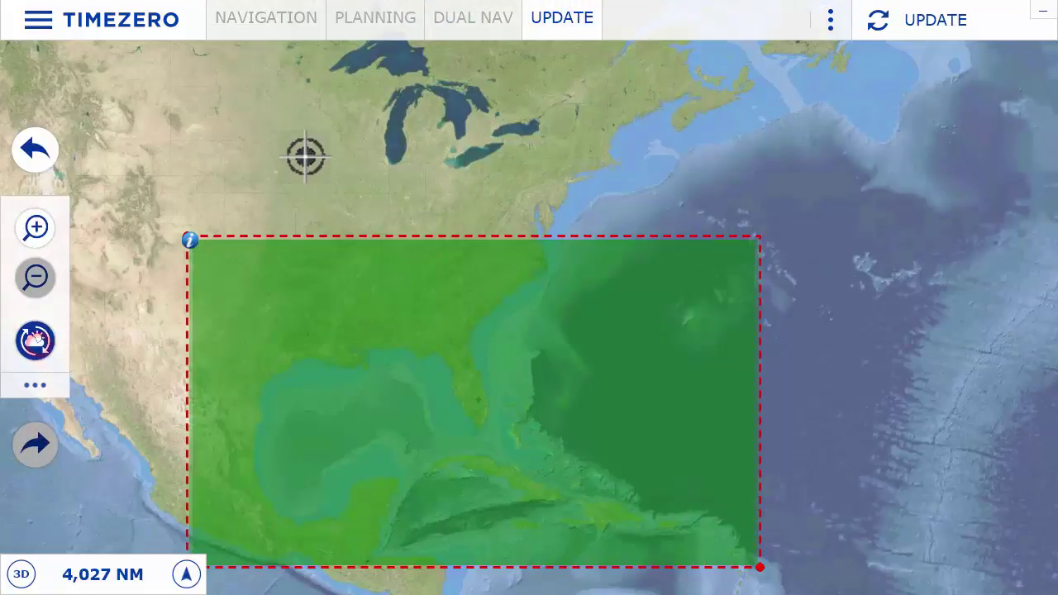
mouse_move(322, 122)
mouse_down()
mouse_move(432, 264)
mouse_move(696, 385)
mouse_move(810, 464)
mouse_up()
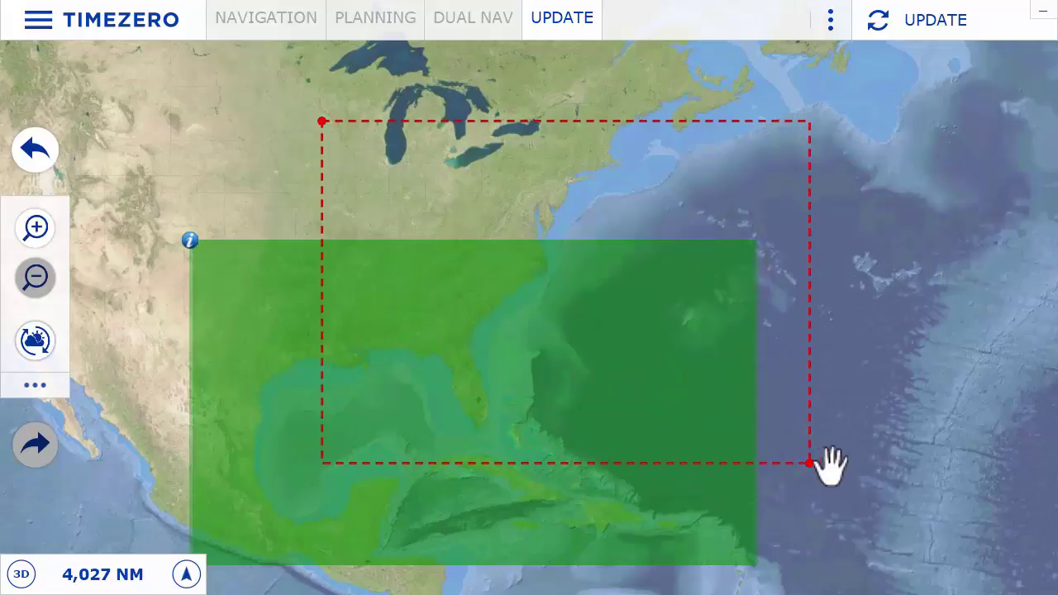
right_click(828, 465)
click(880, 489)
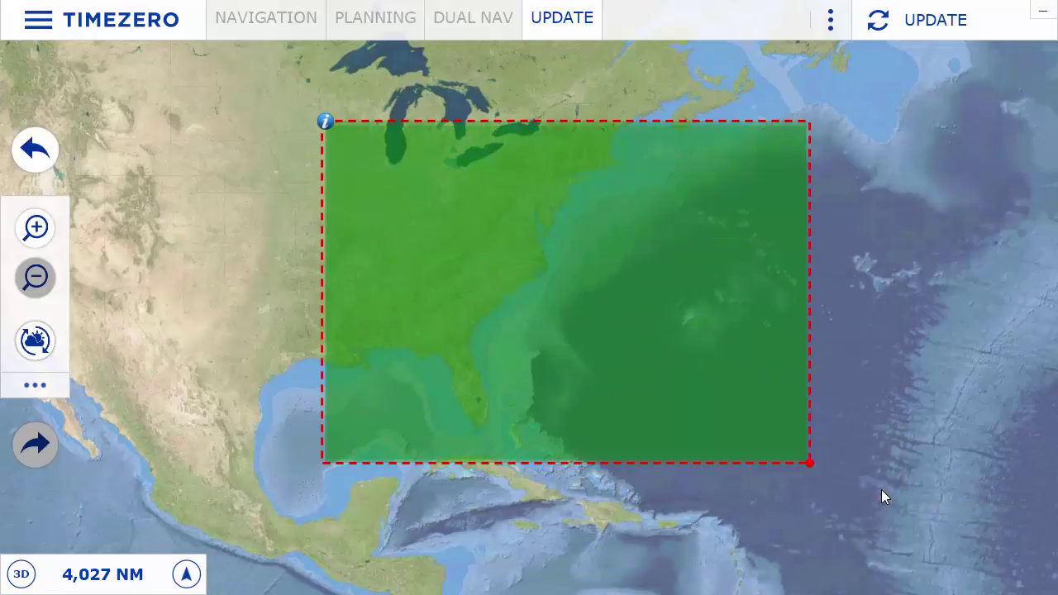
click(372, 24)
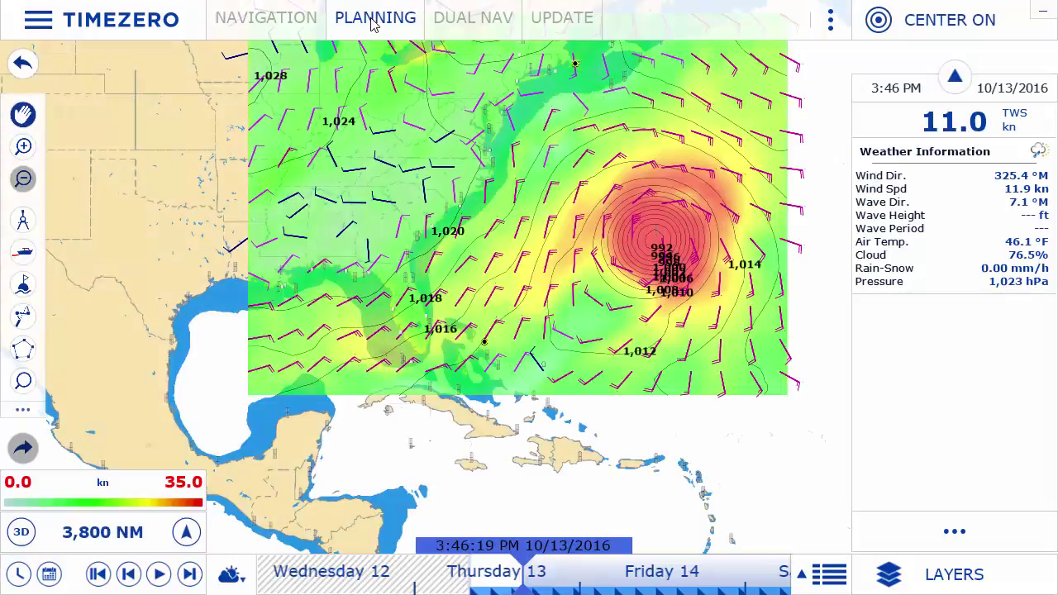
- Move the forecast time to October 14, 2016 at hour 08
drag(717, 582, 743, 587)
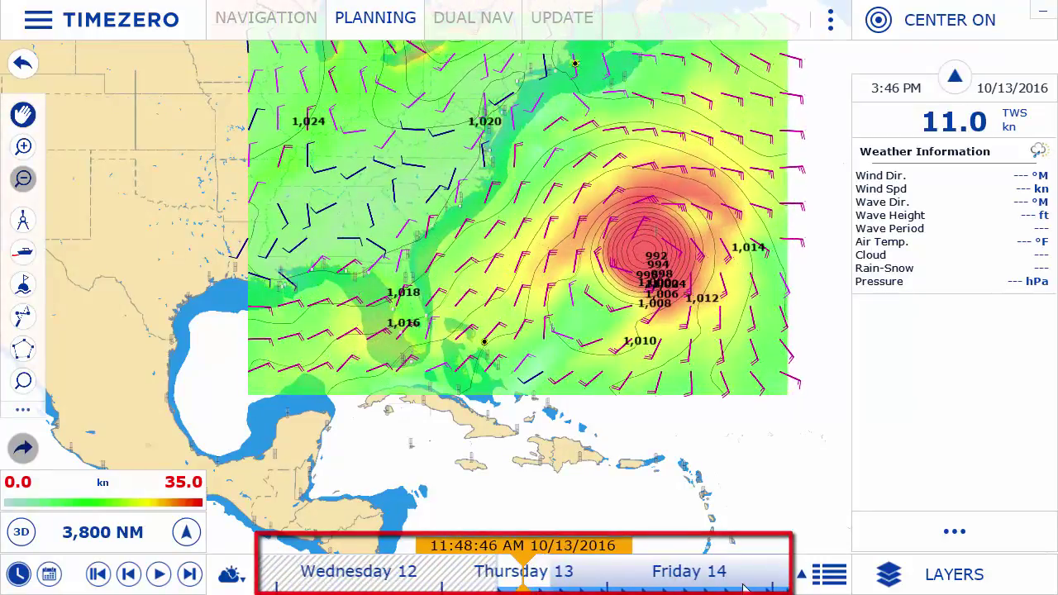
click(50, 574)
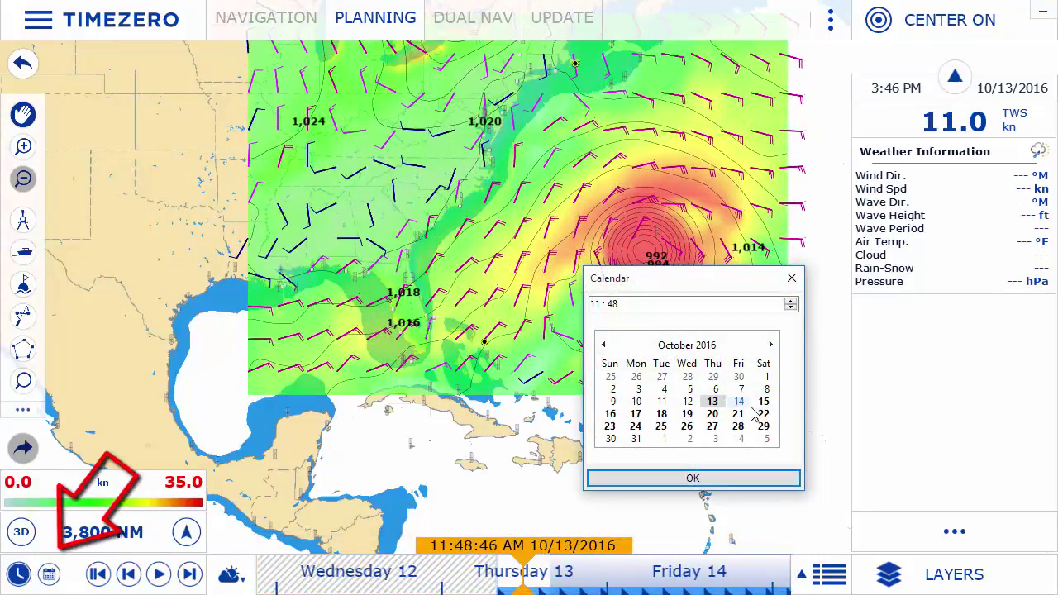
click(738, 403)
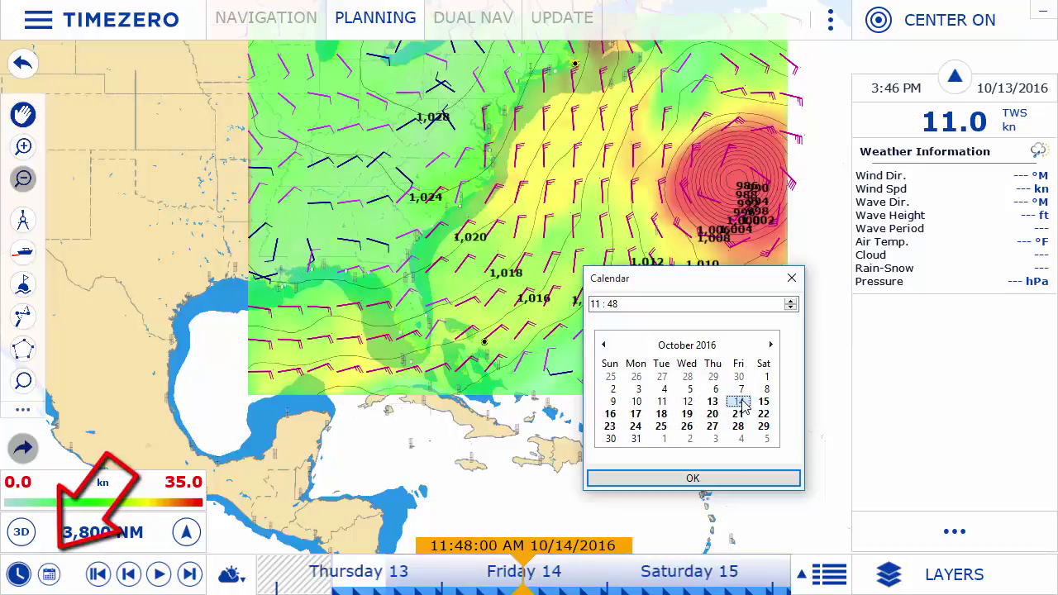
click(594, 304)
text(8)
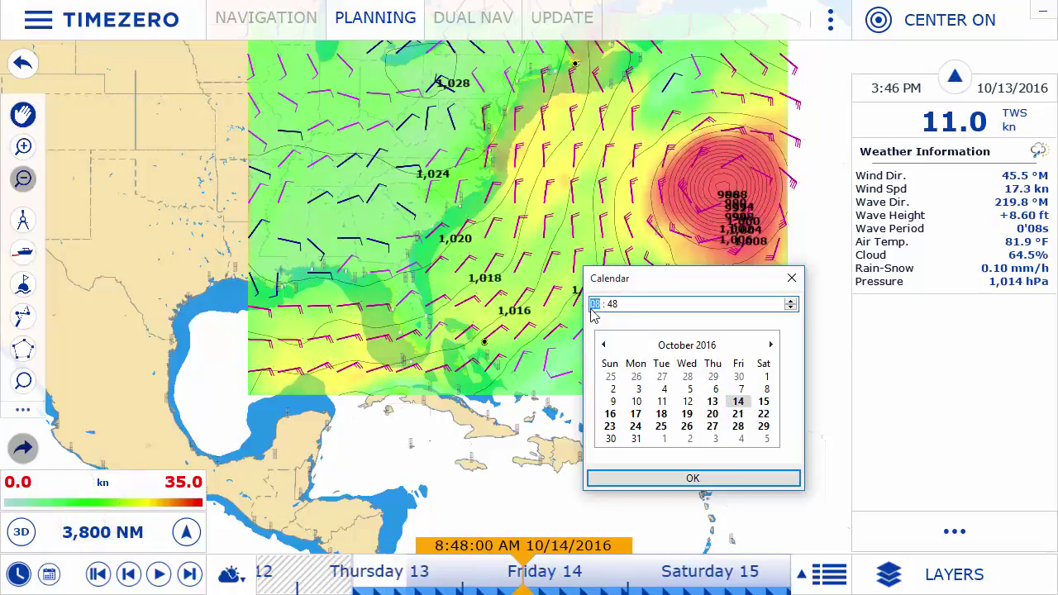
key(Return)
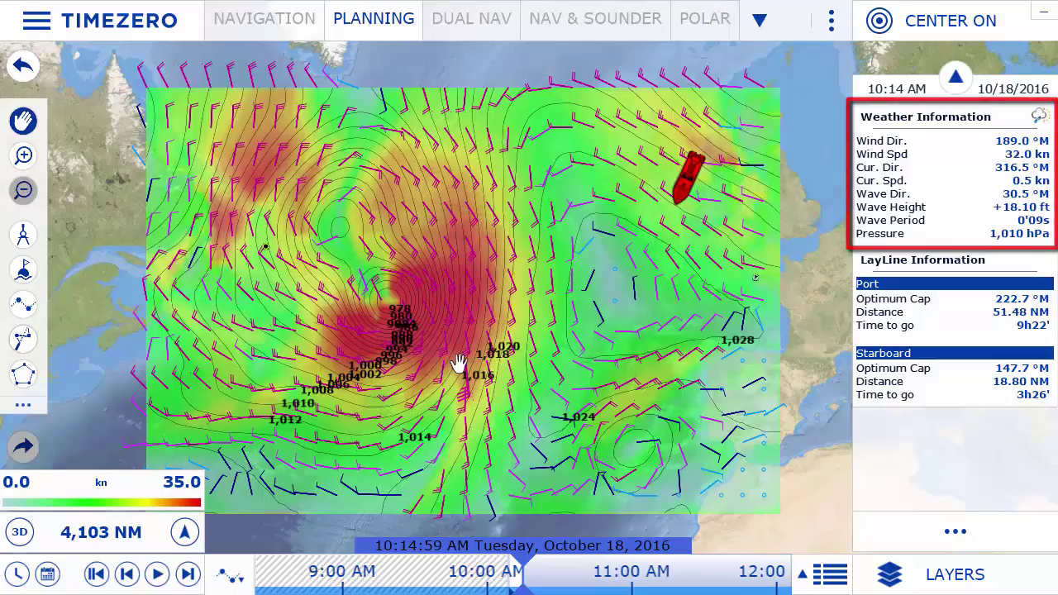
- Review the boat's polar diagram, then launch a weather routing from the boat to the western destination
click(705, 20)
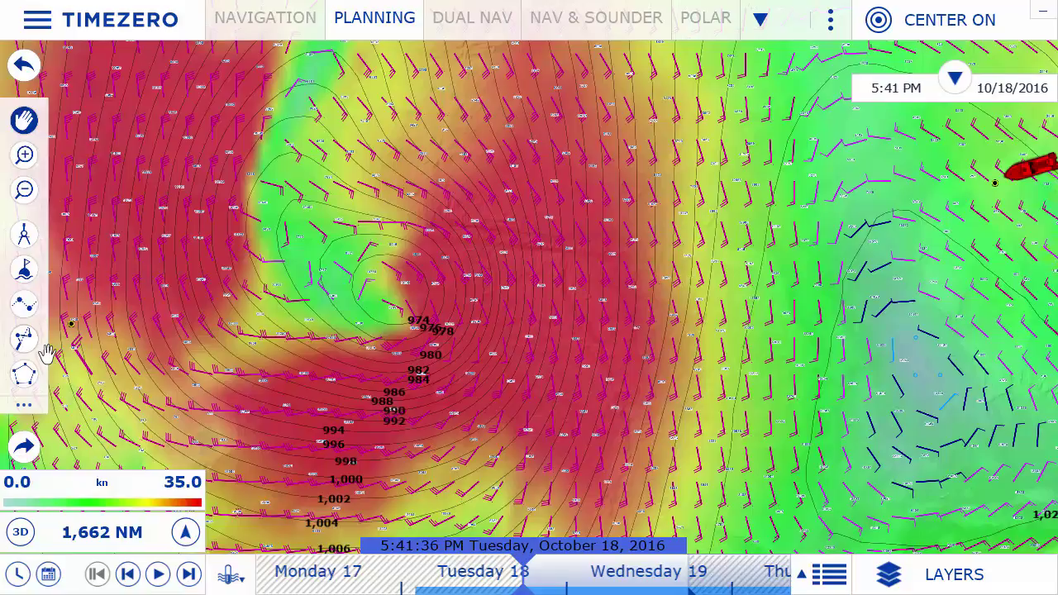
click(25, 339)
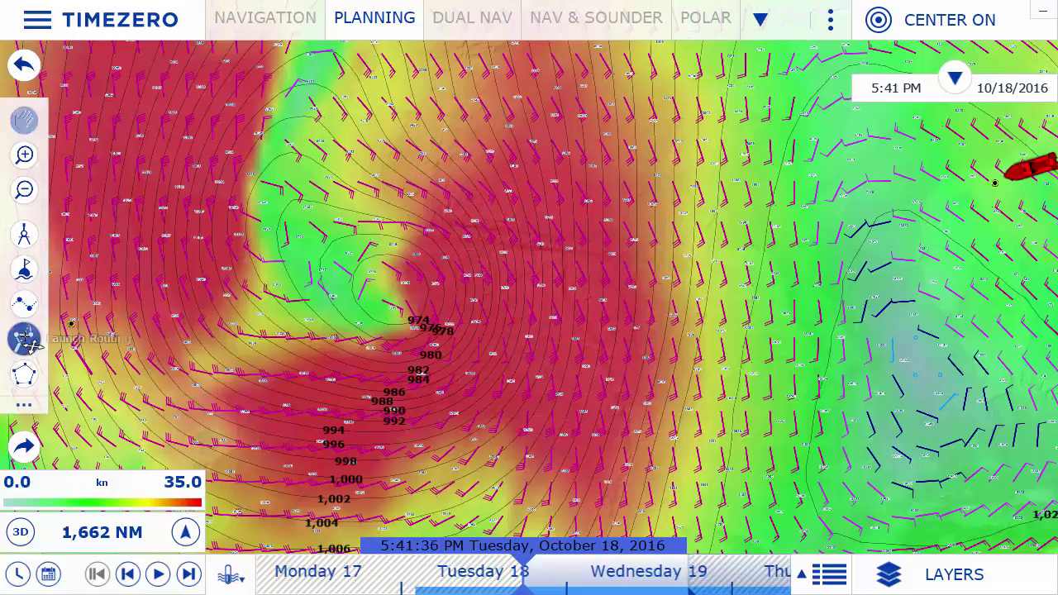
click(998, 185)
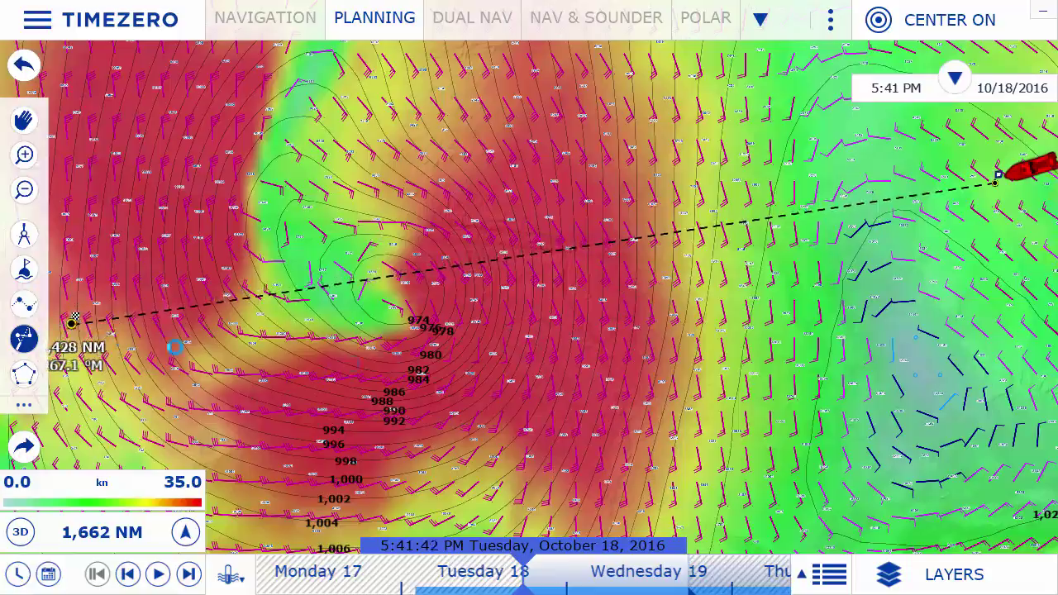
click(73, 320)
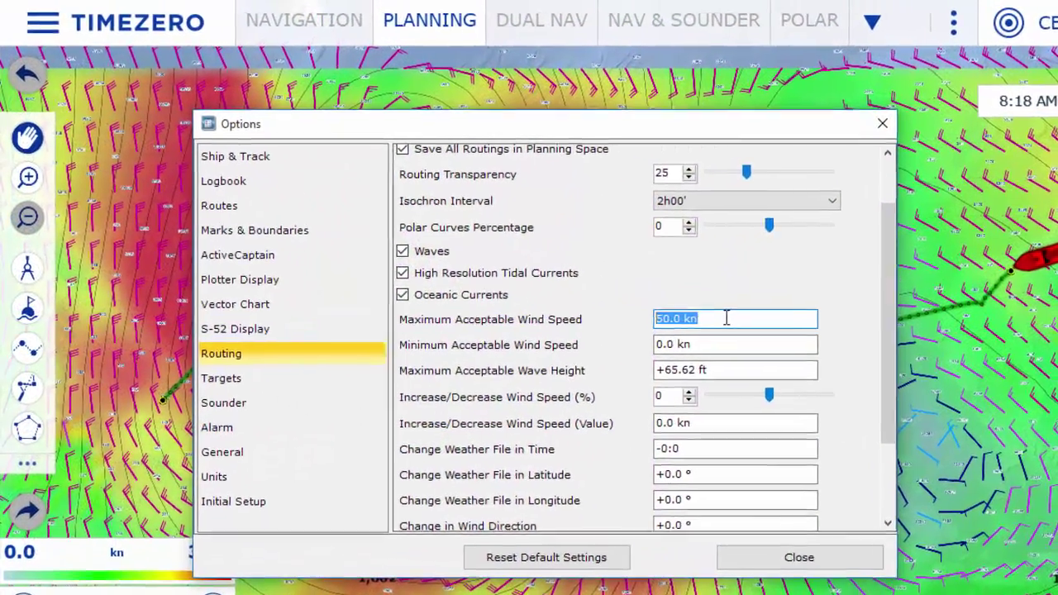
- Lower the routing Maximum Acceptable Wind Speed from 50.0 kn to 25.0 kn
click(615, 277)
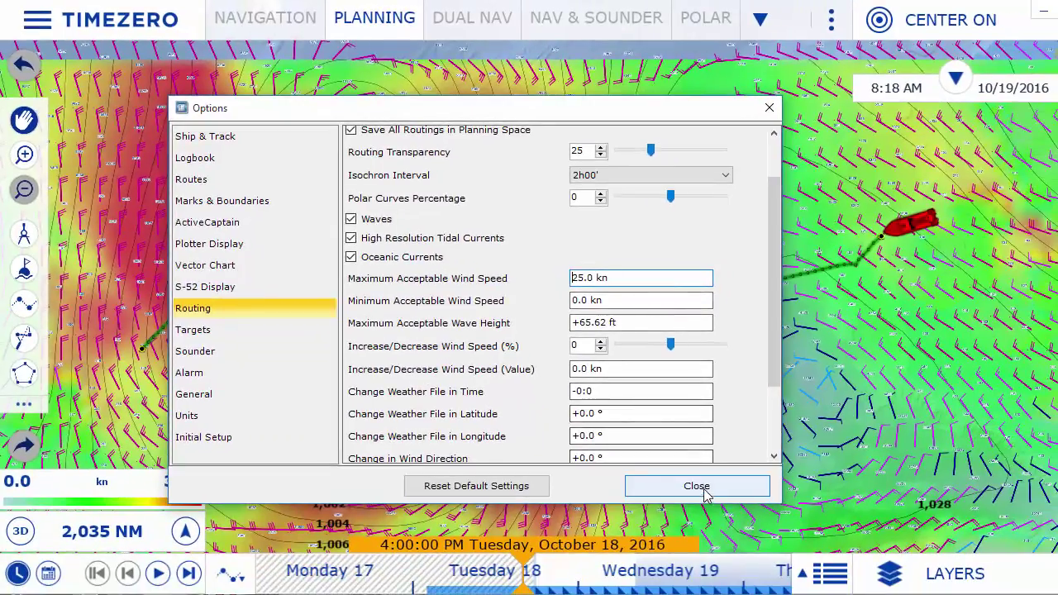
click(822, 572)
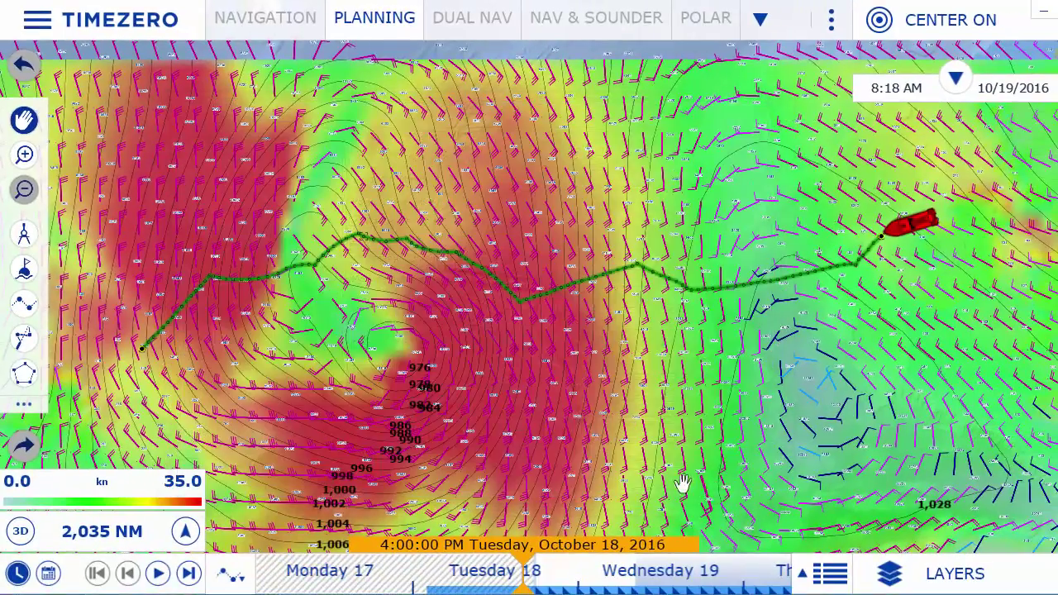
- Recompute the weather route from the boat westward and turn on the Variability layer
click(34, 347)
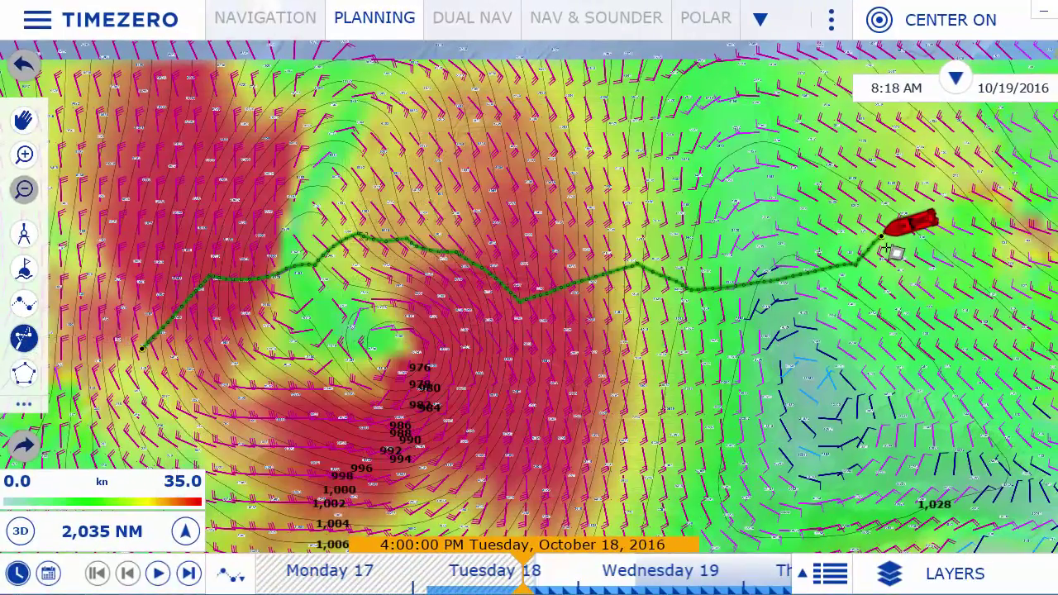
drag(886, 239, 142, 345)
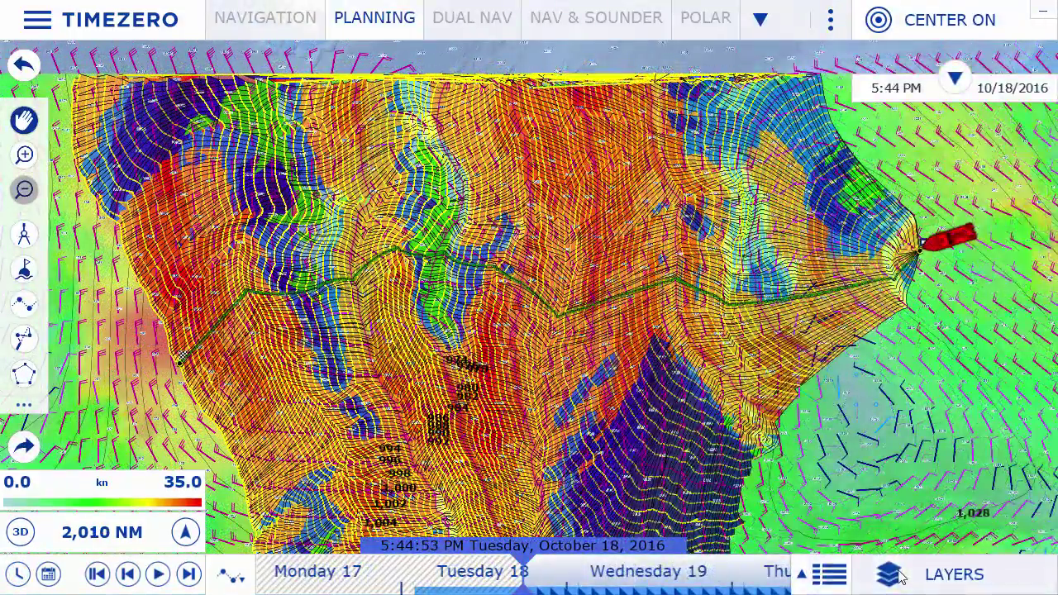
click(899, 577)
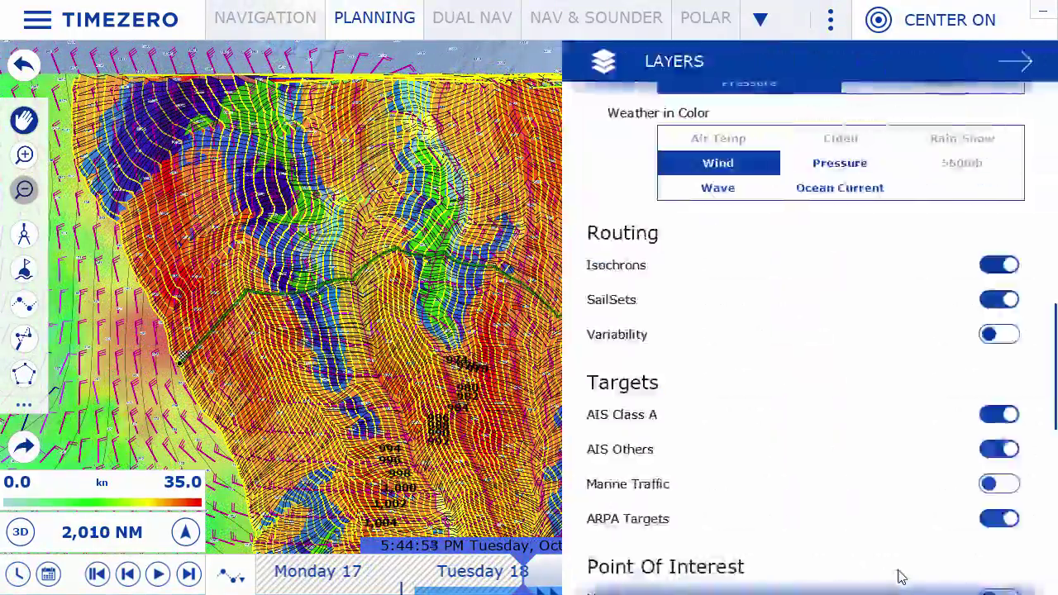
click(1009, 337)
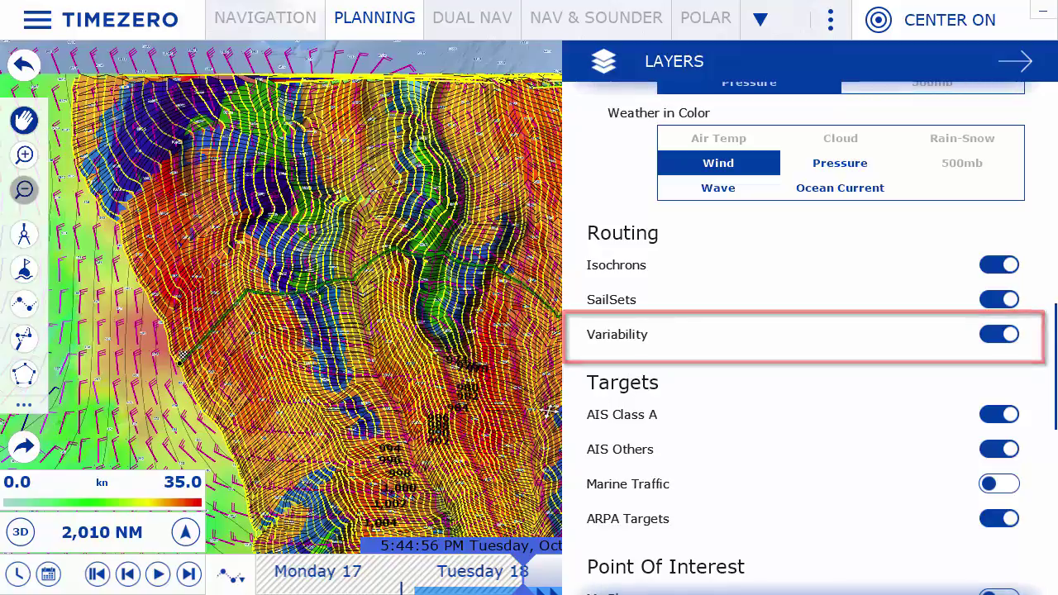
click(480, 409)
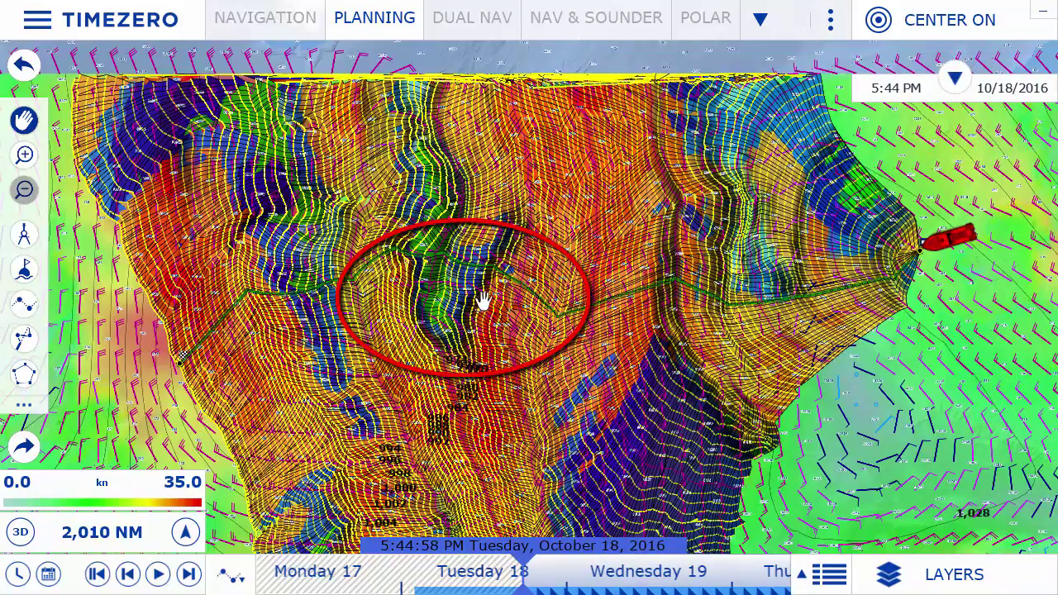
right_click(472, 385)
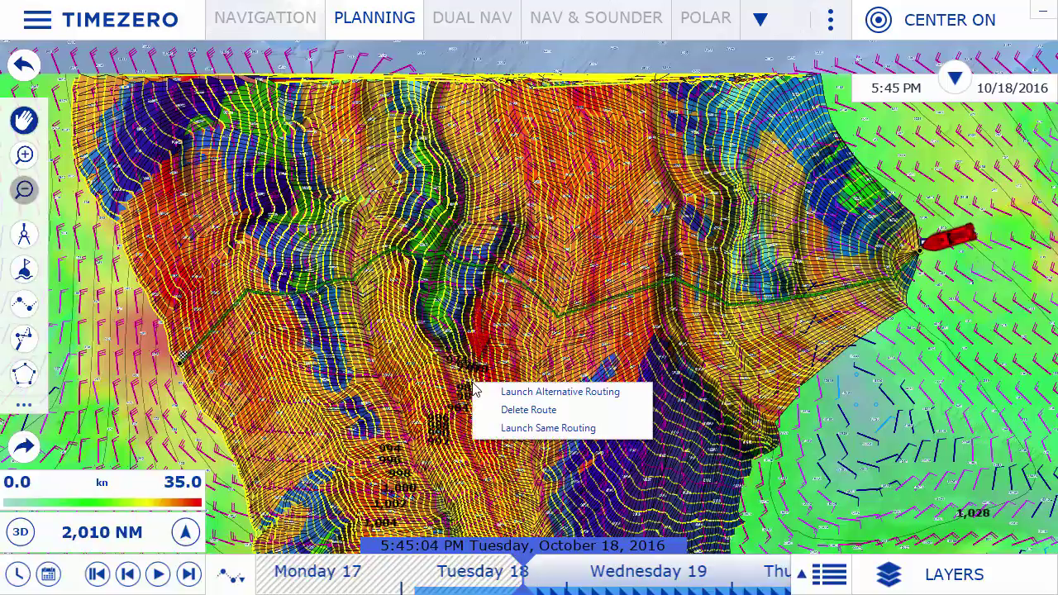
- Launch Alternative Routing on the computed route
click(515, 391)
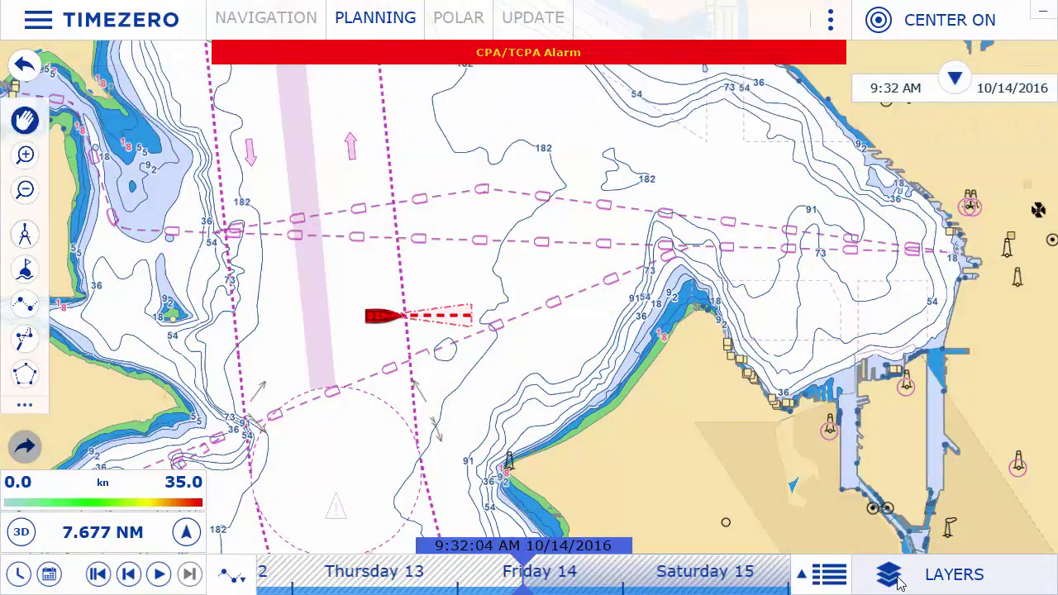
- Turn on the AIS Class A and AIS Others layers and show the AIS target information panel
click(899, 582)
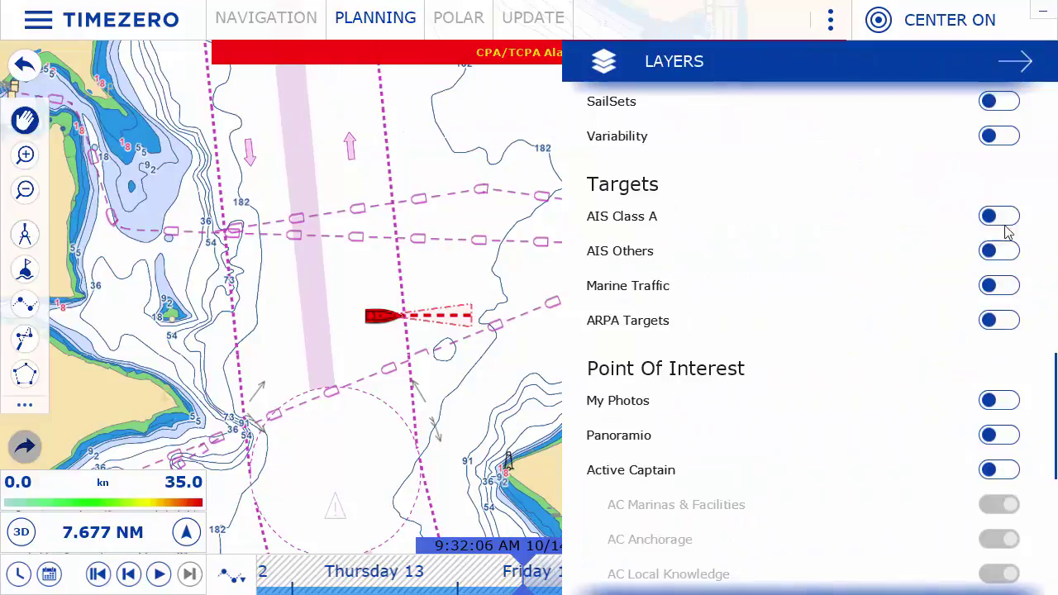
click(998, 216)
click(1000, 251)
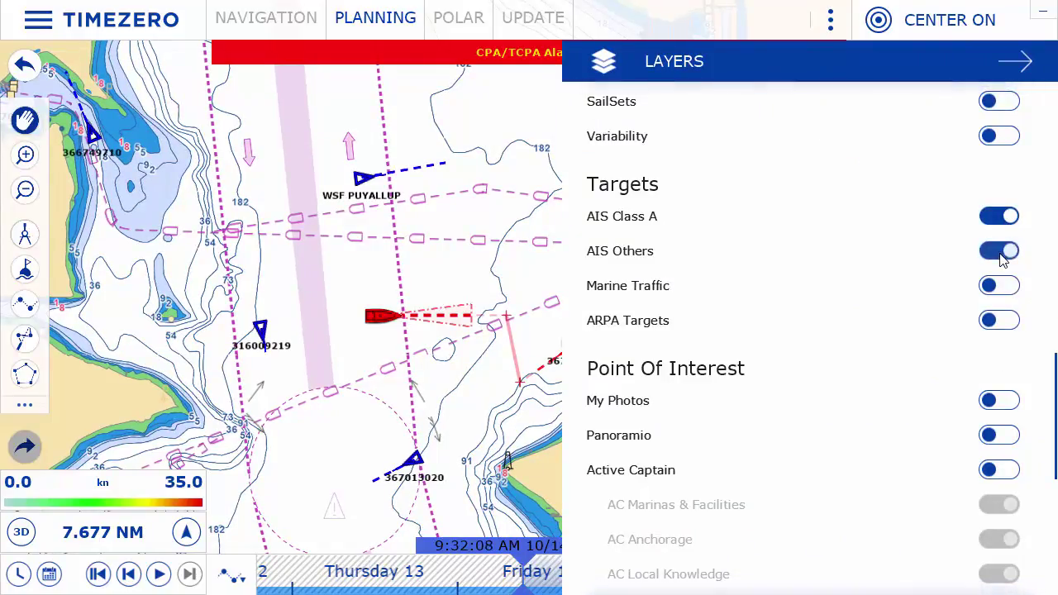
click(548, 305)
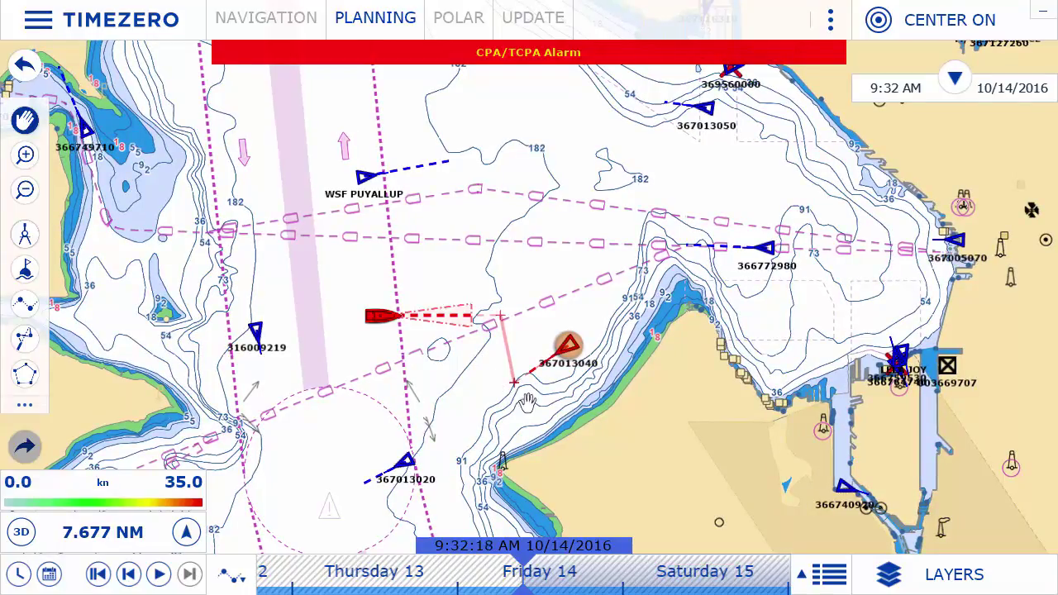
click(956, 82)
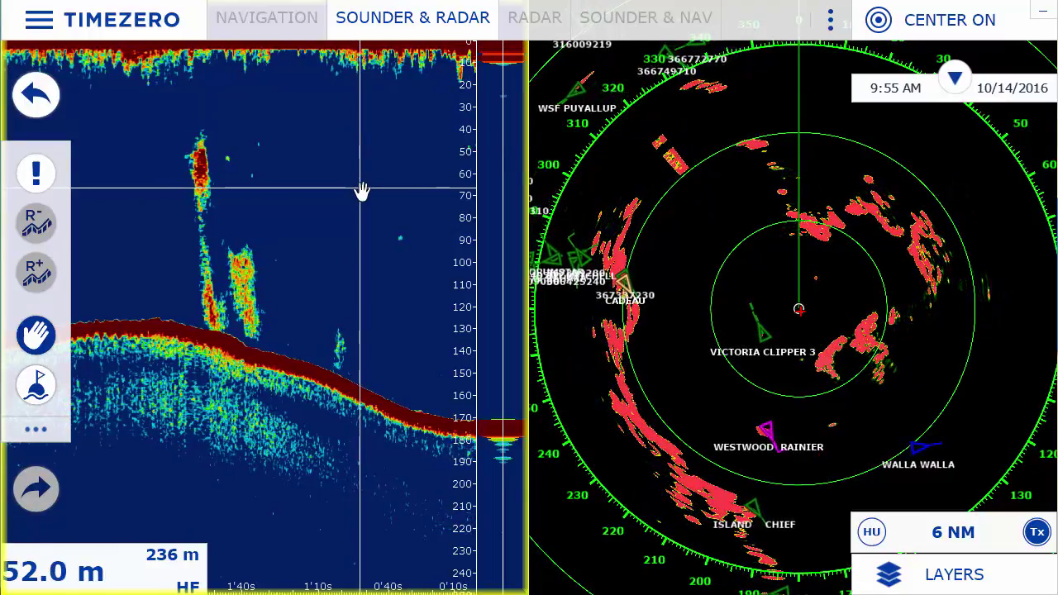
- Set radar Sea clutter to automatic and raise Rain from 17% to 62%
click(534, 17)
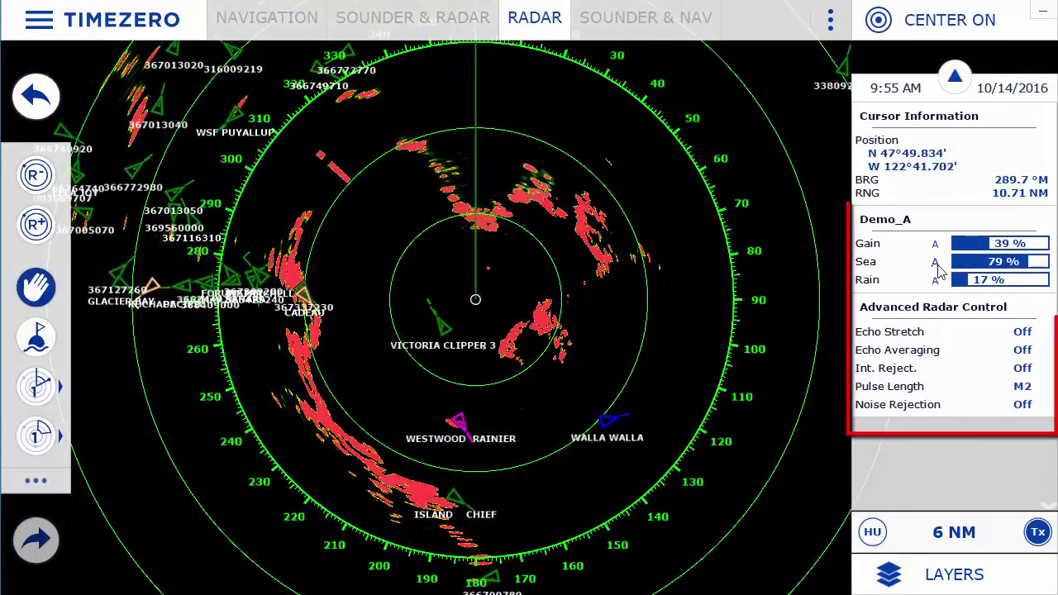
click(935, 262)
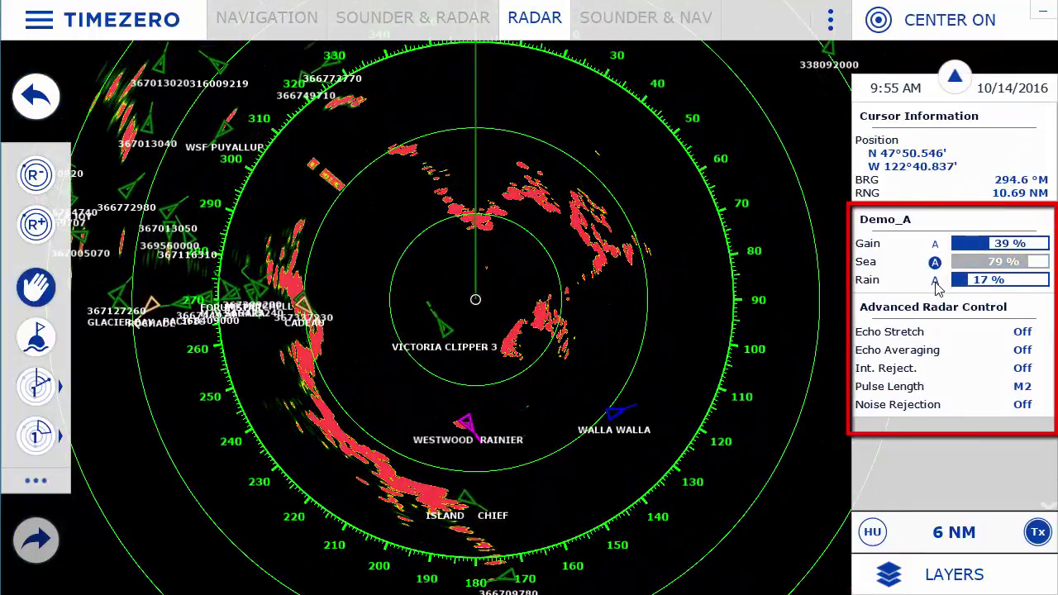
drag(972, 294, 1012, 285)
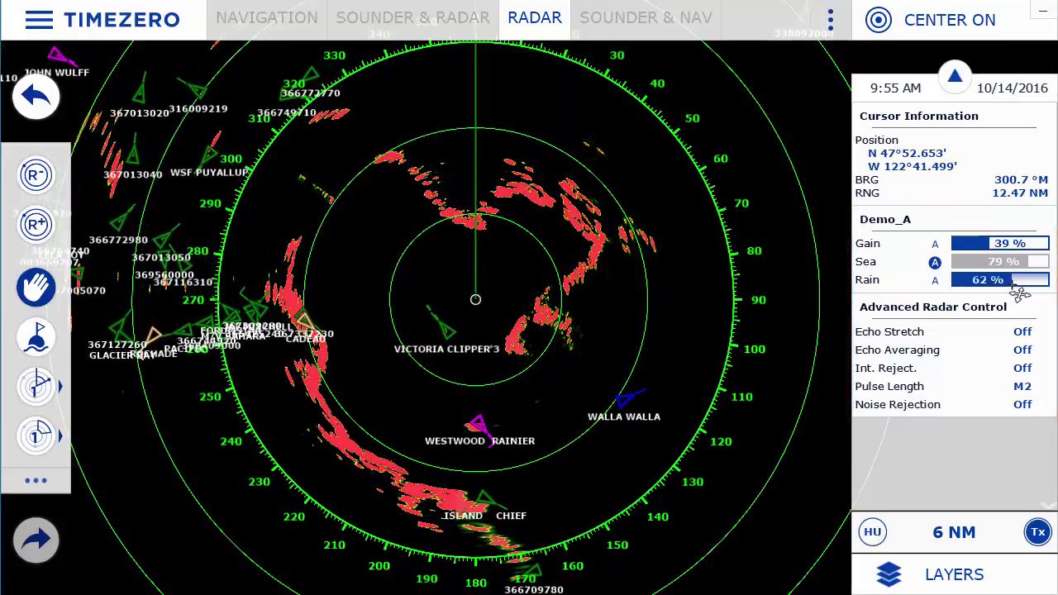
click(264, 30)
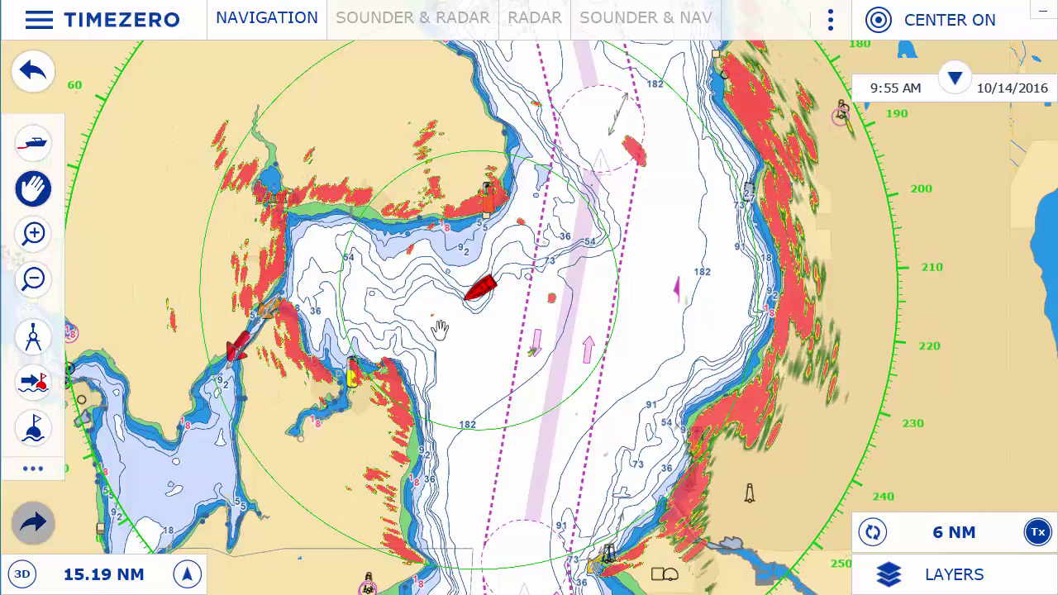
- Switch the echogram to Dual Frequency, then back to single high-frequency mode
click(615, 28)
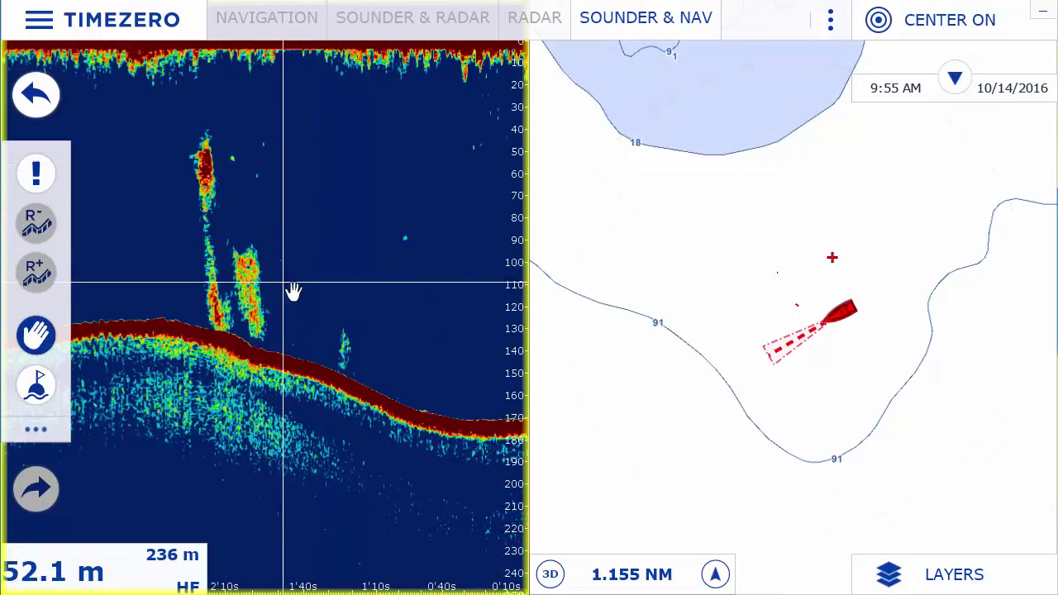
right_click(344, 266)
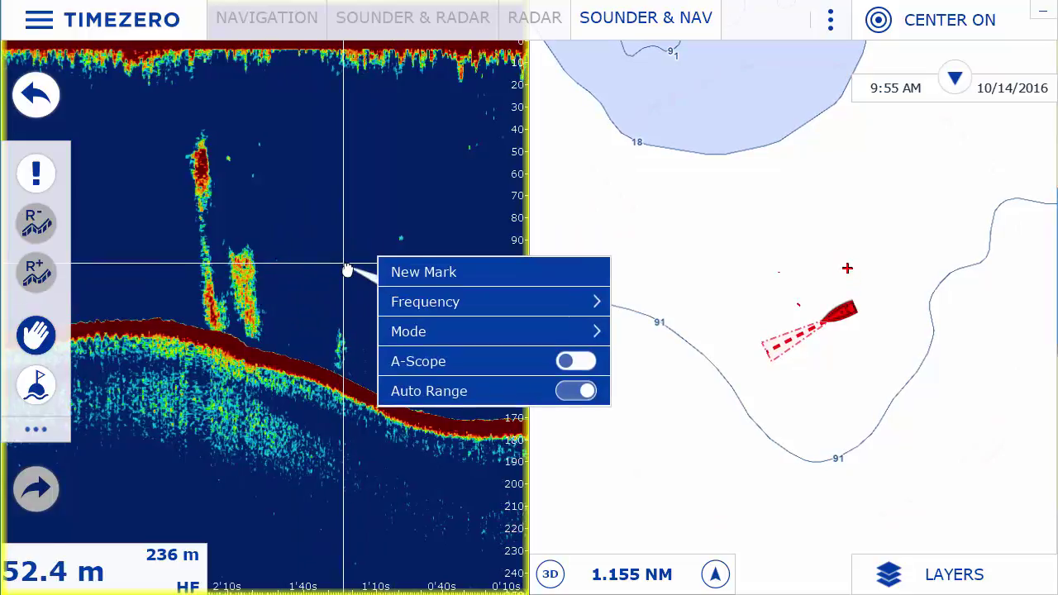
click(416, 333)
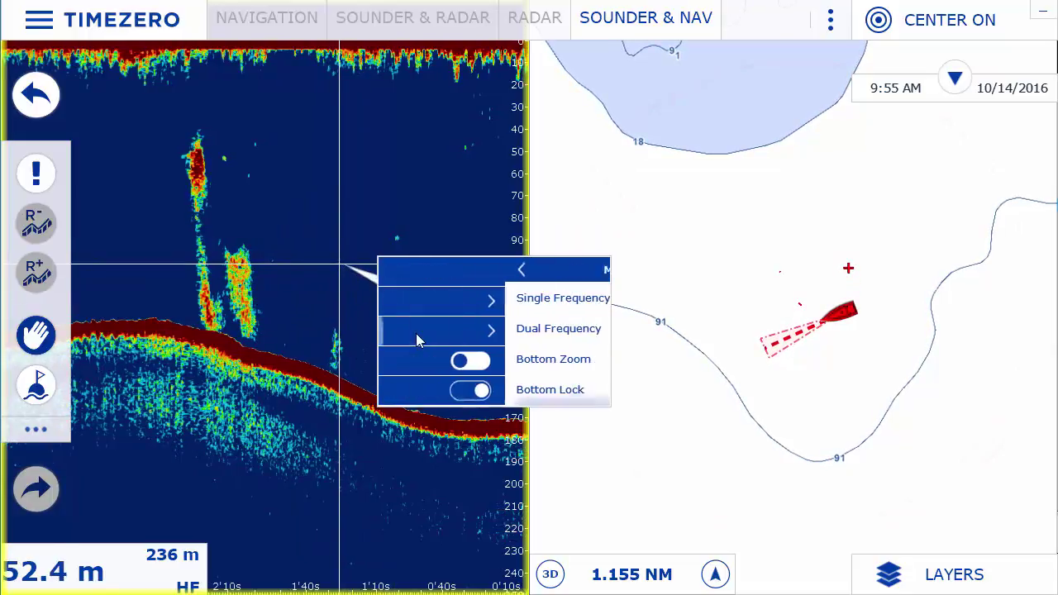
click(439, 328)
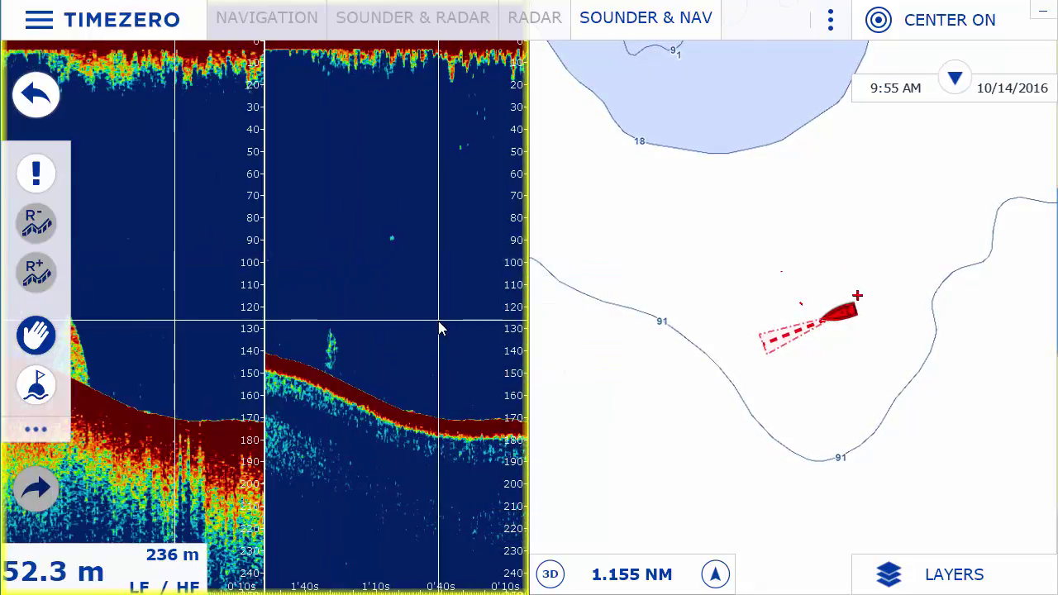
right_click(438, 323)
click(531, 396)
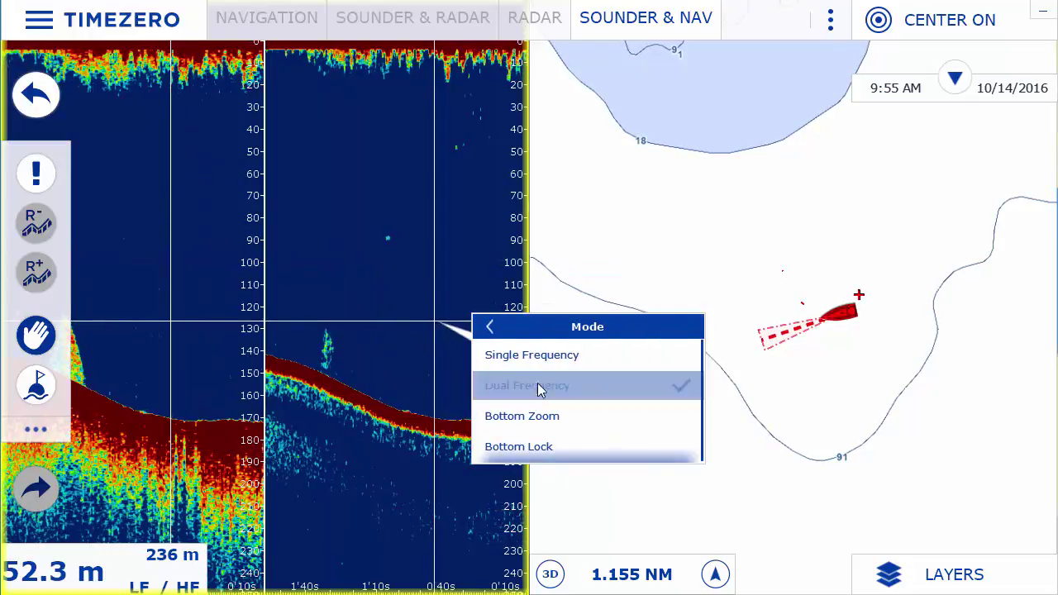
click(496, 355)
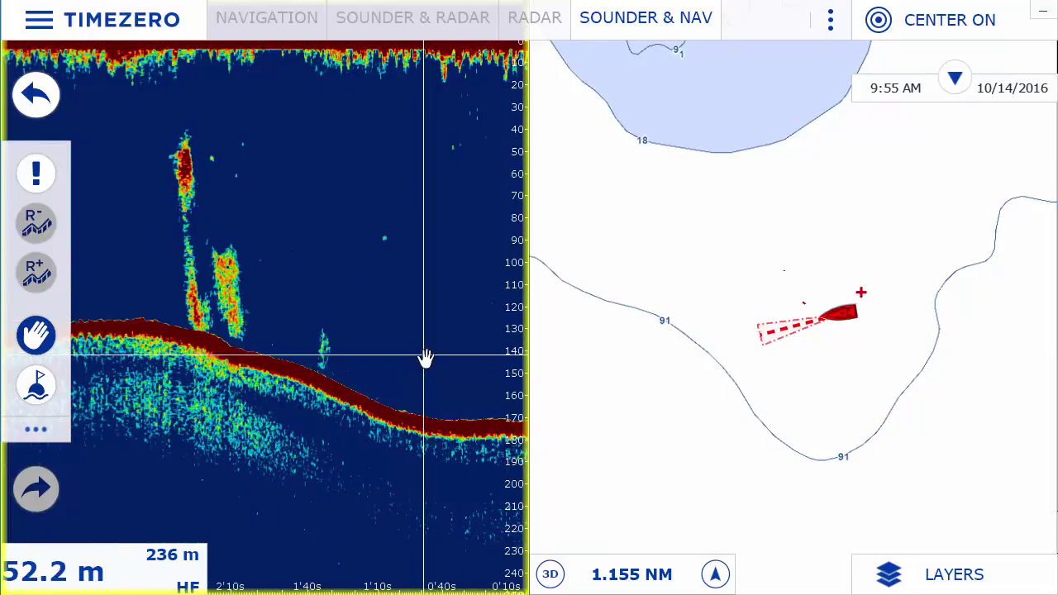
- Pan back through the echogram history and place an event mark on the fish target
drag(278, 260, 424, 314)
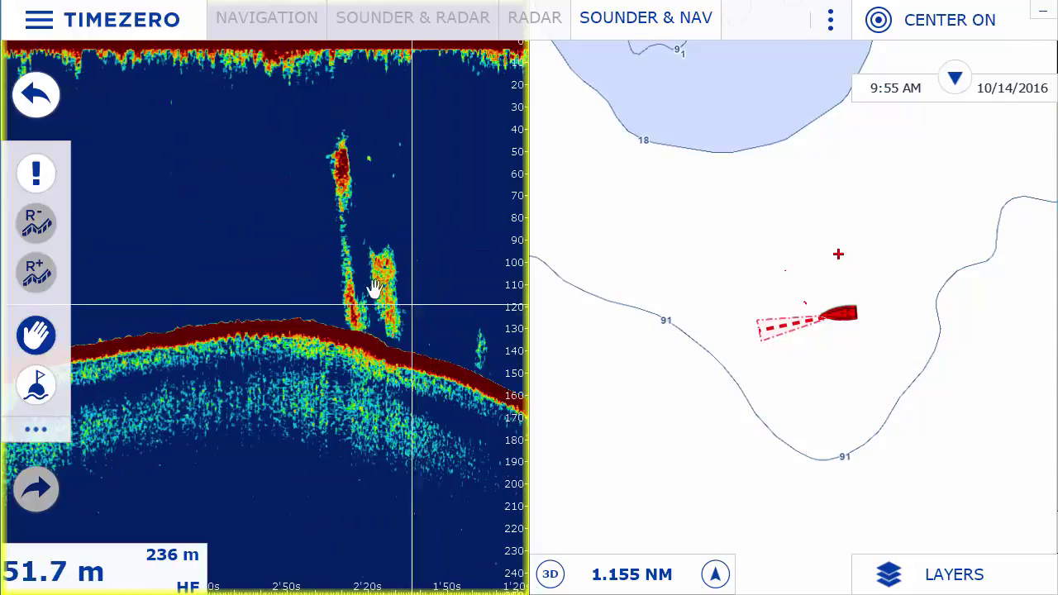
click(339, 140)
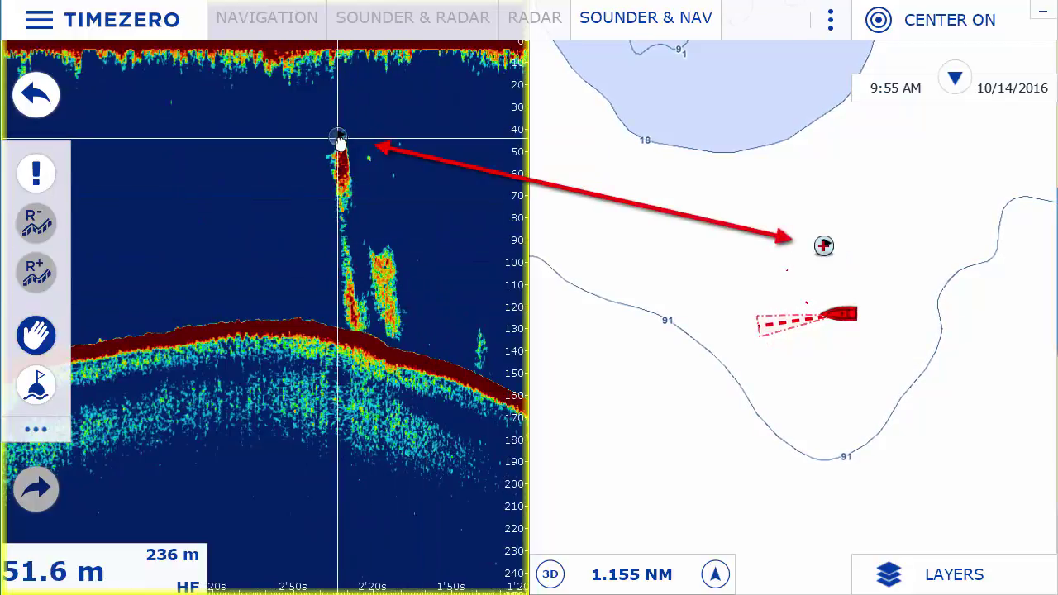
scroll(840, 258, up, 3)
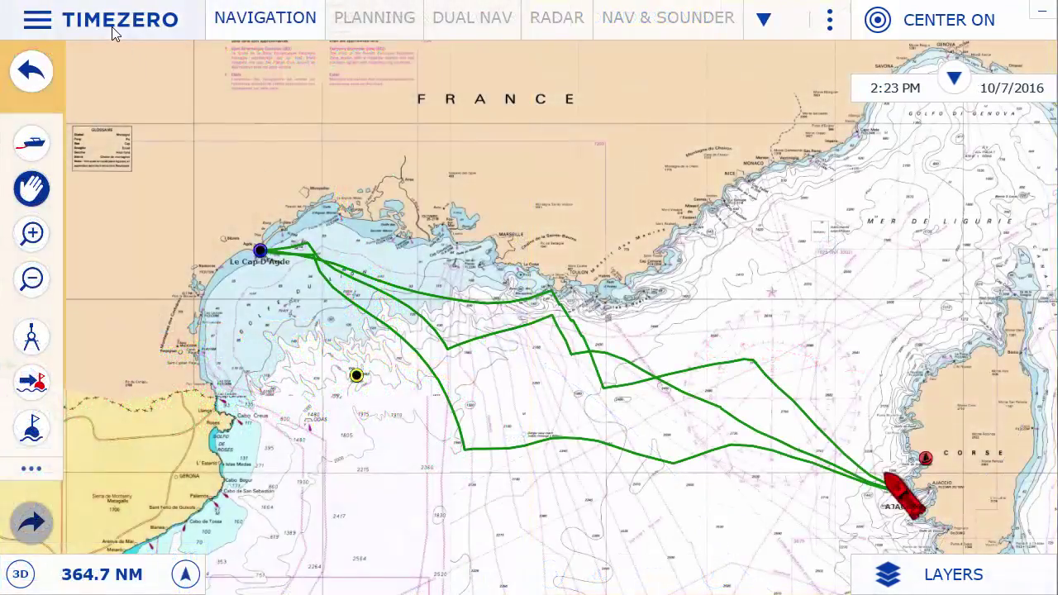
- Export TimeZero data to NavNet, replacing its database with 15 marks and 6 routes
click(114, 27)
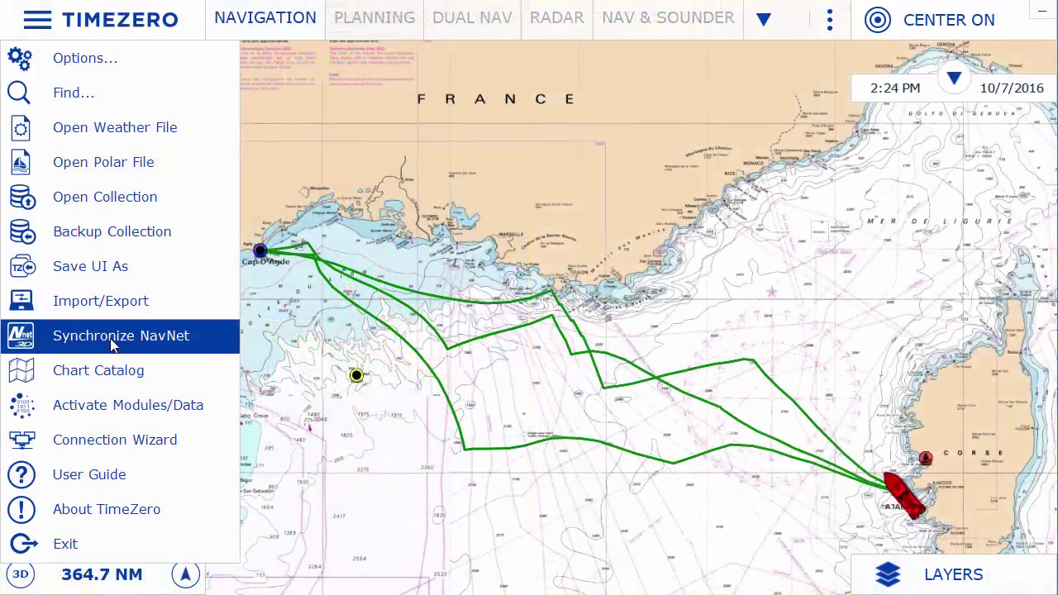
click(208, 340)
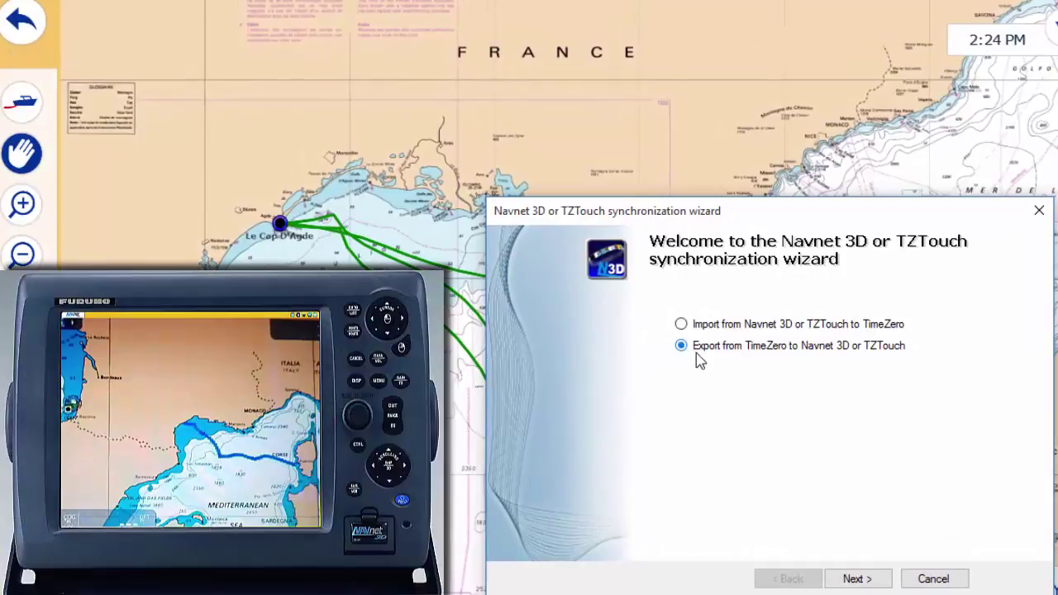
click(860, 580)
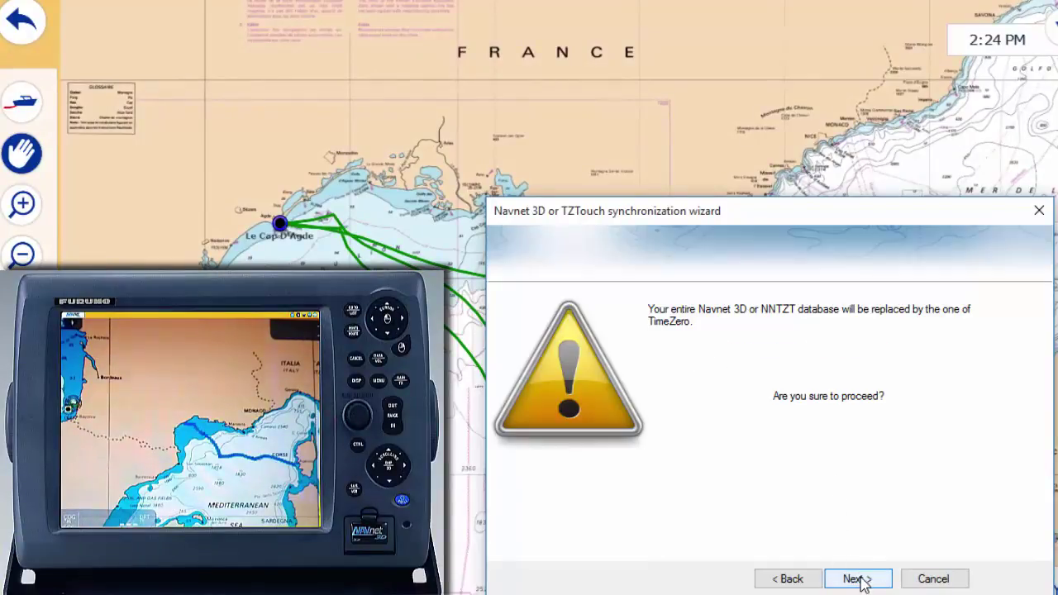
click(860, 579)
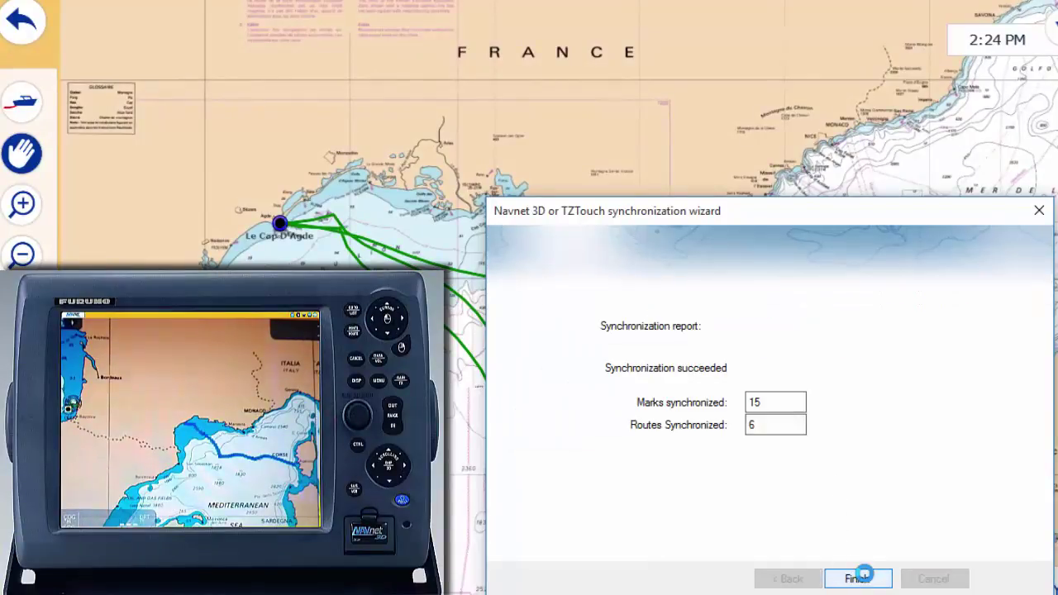
click(858, 578)
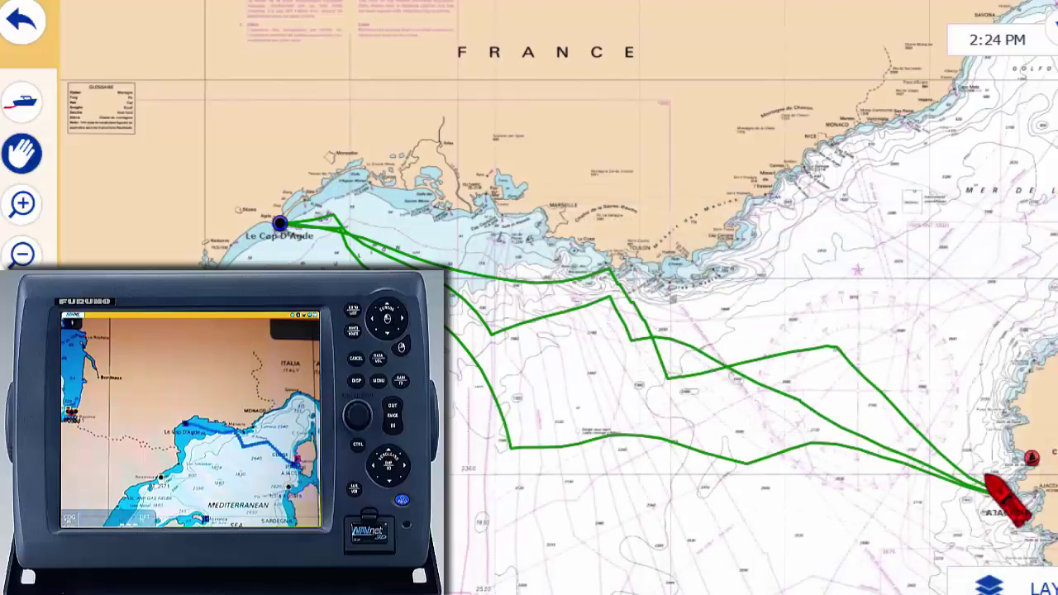